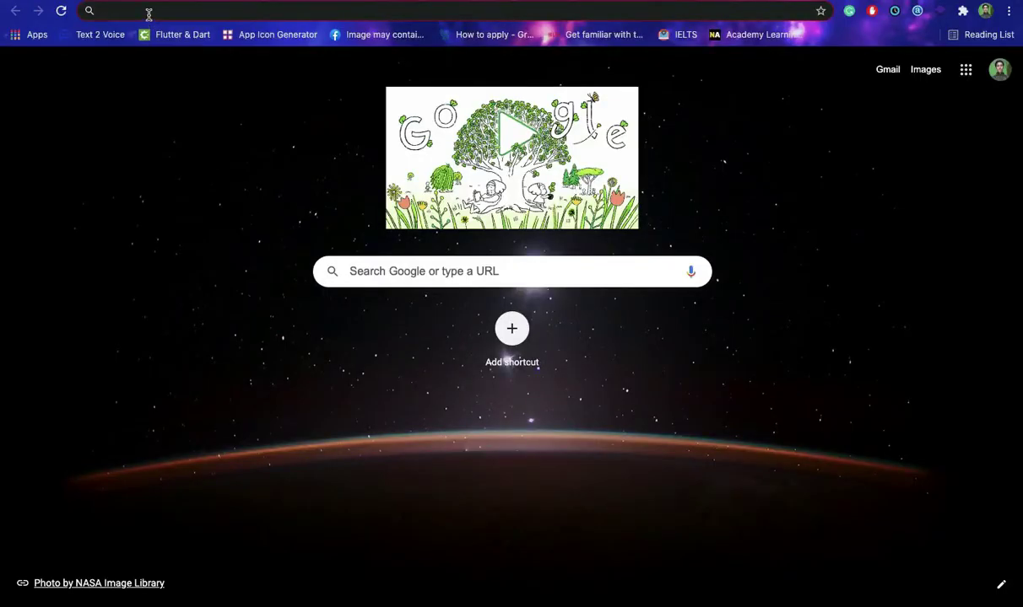
# Load the Thulo Billing website at thulobilling.com.
pyautogui.click(148, 13)
pyautogui.write('thu')
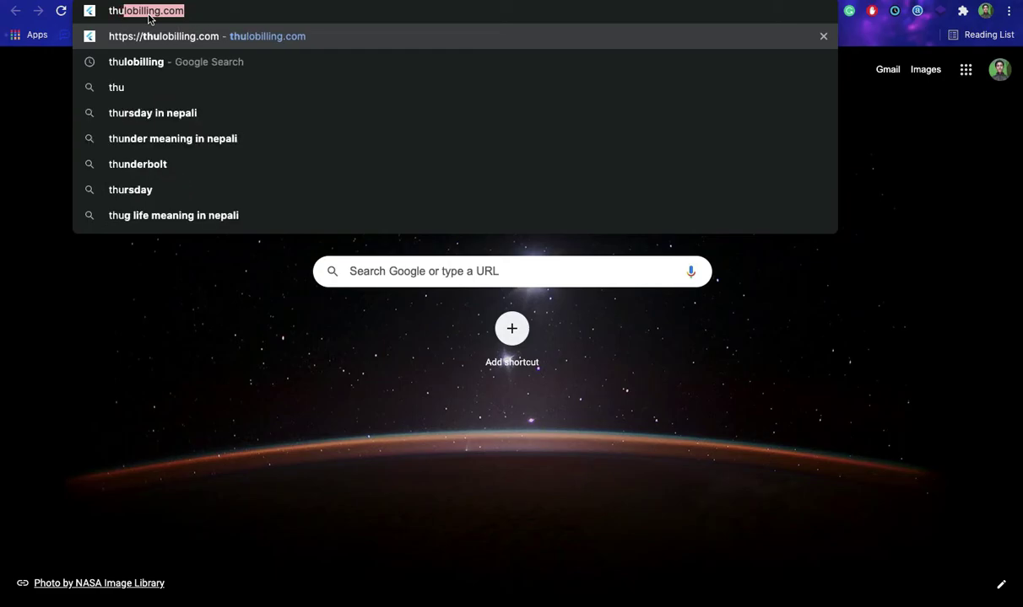
pyautogui.press('Return')
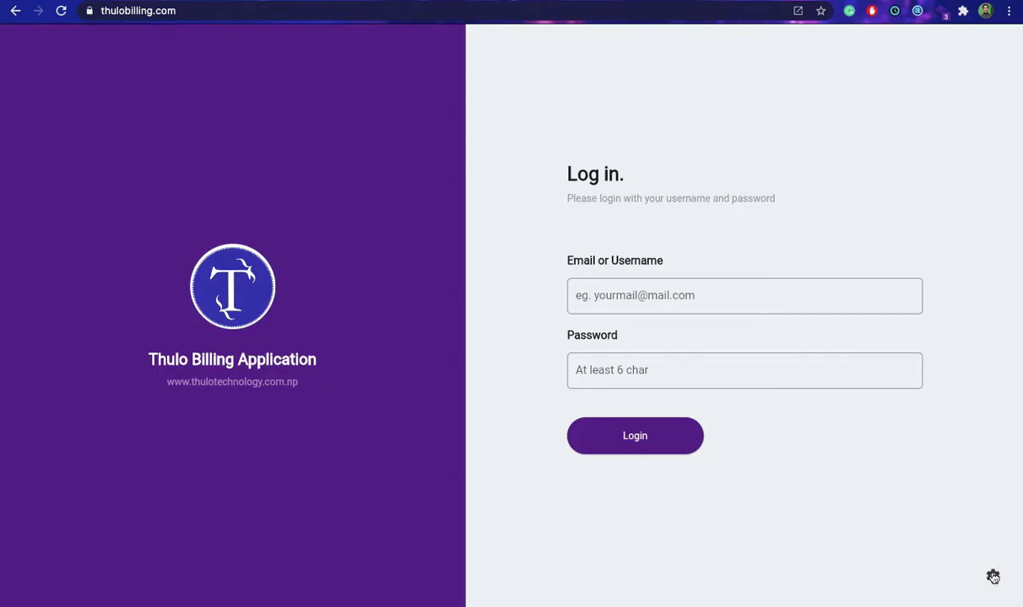
# Paste the provided secret key into the secret key settings and save it.
pyautogui.click(992, 577)
pyautogui.click(505, 301)
pyautogui.hotkey('ctrl', 'v')
pyautogui.click(650, 386)
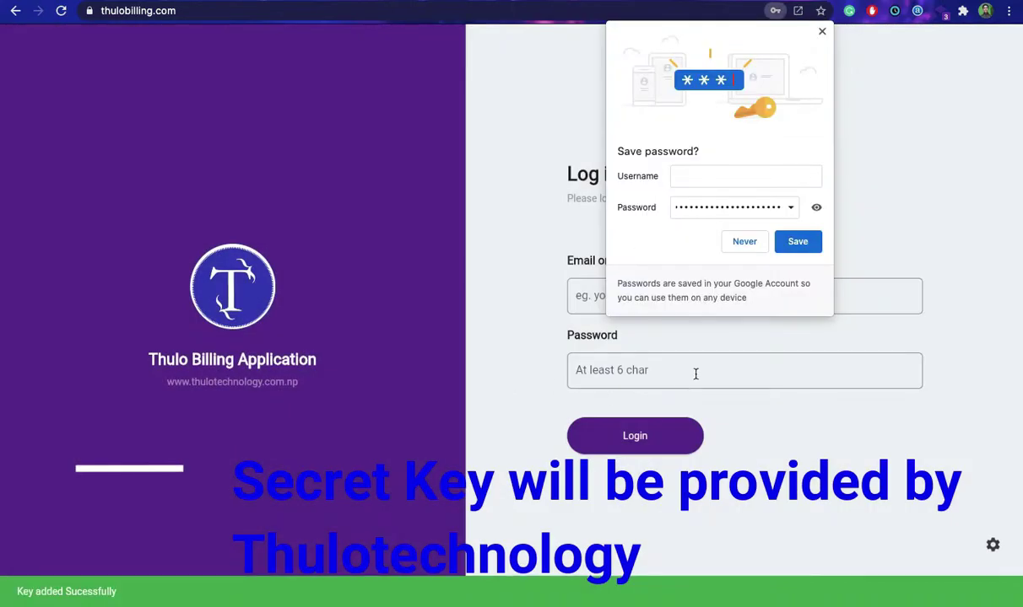
# Log in as the admin user with the account password.
pyautogui.click(822, 31)
pyautogui.click(708, 295)
pyautogui.write('admin')
pyautogui.press('Tab')
pyautogui.write('a')
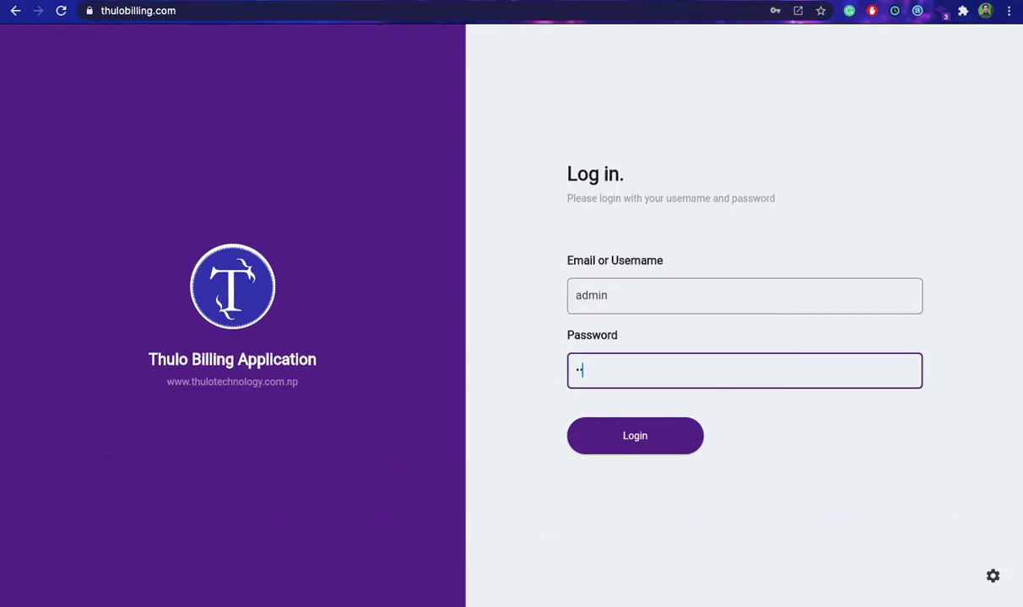
pyautogui.click(667, 436)
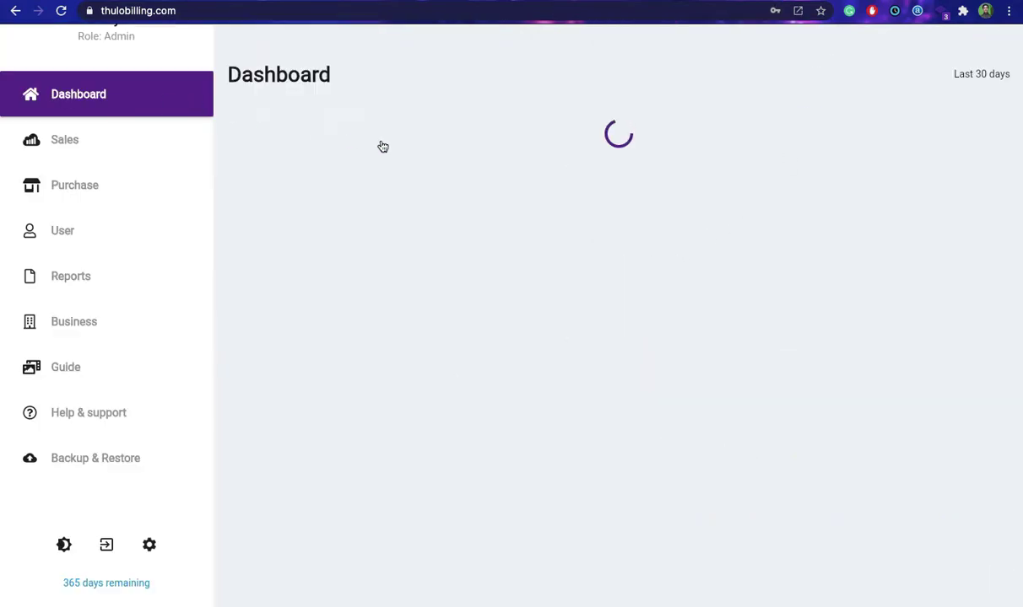
# Review the Dashboard's Sales, Purchase and Difference totals, then go to the Purchase bills list.
pyautogui.scroll(-3, 498, 287)
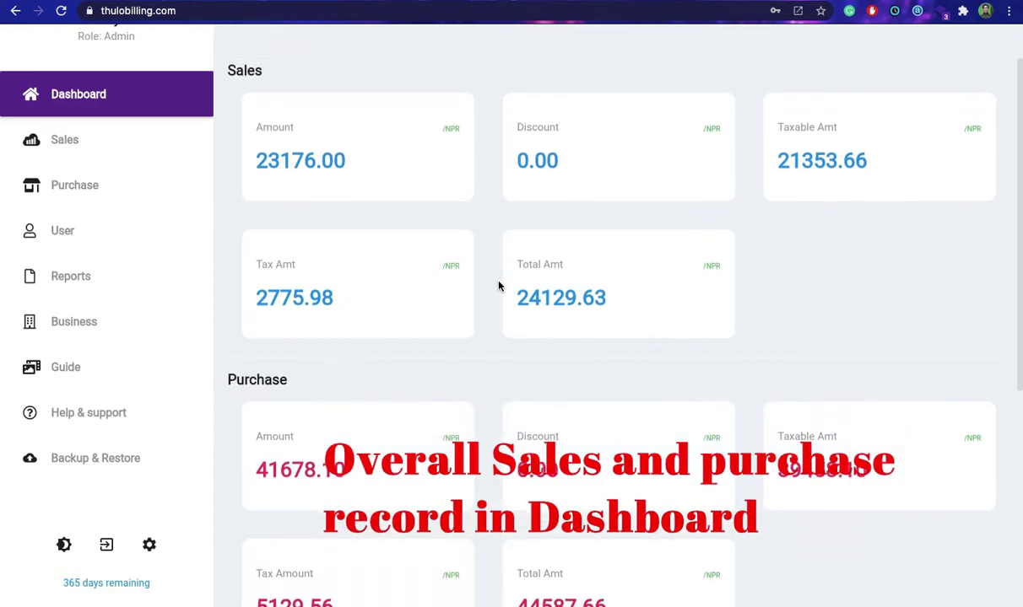
pyautogui.scroll(-7, 498, 287)
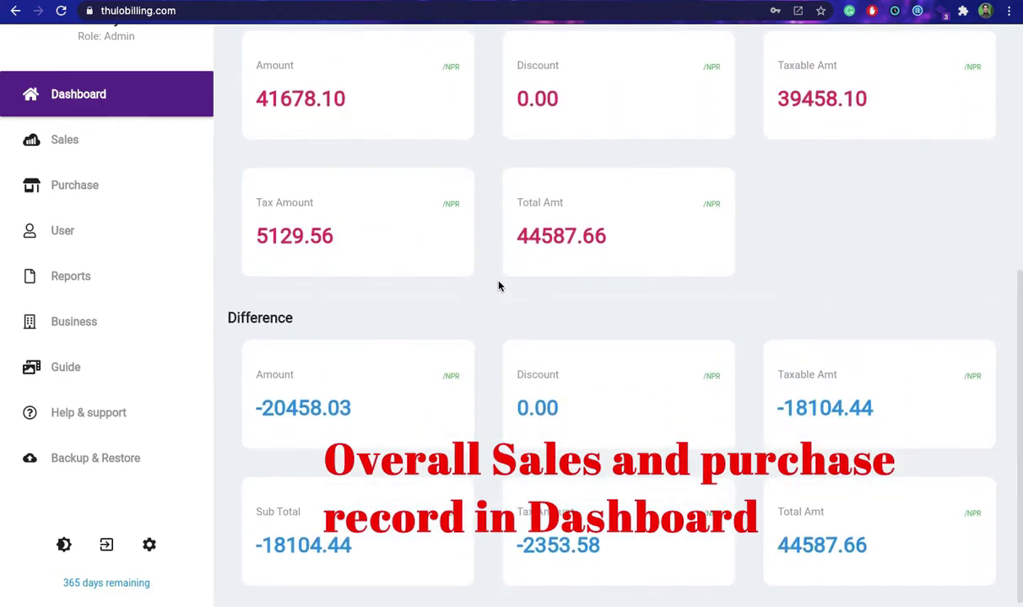
pyautogui.scroll(7, 498, 287)
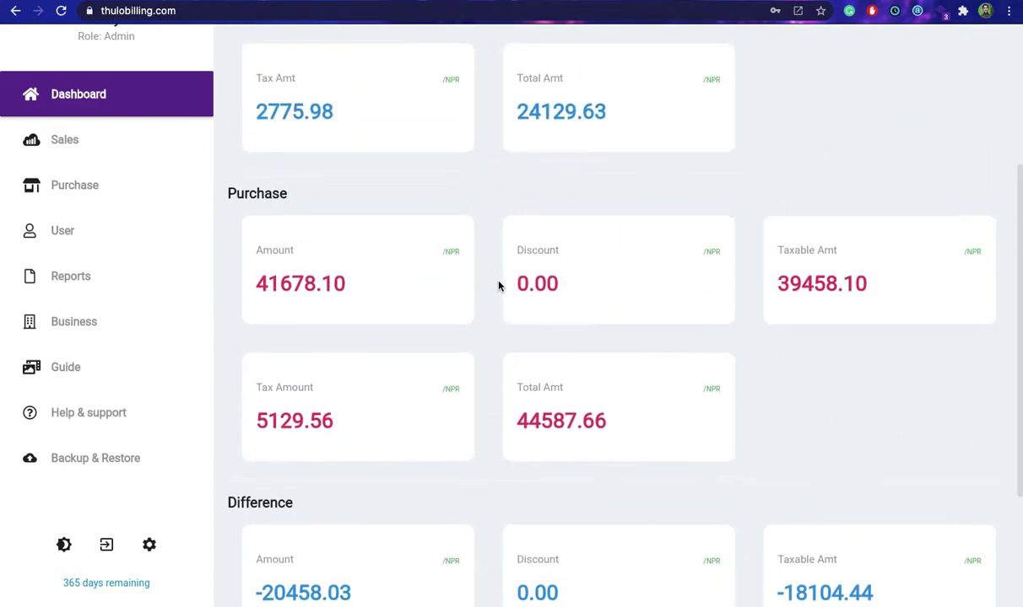
pyautogui.scroll(3, 498, 287)
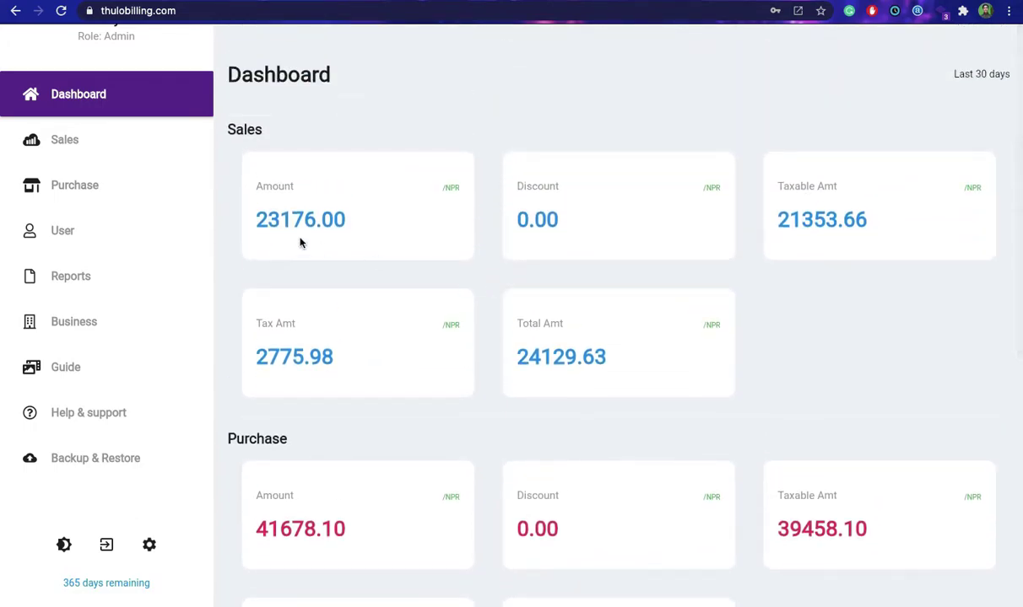
pyautogui.click(78, 185)
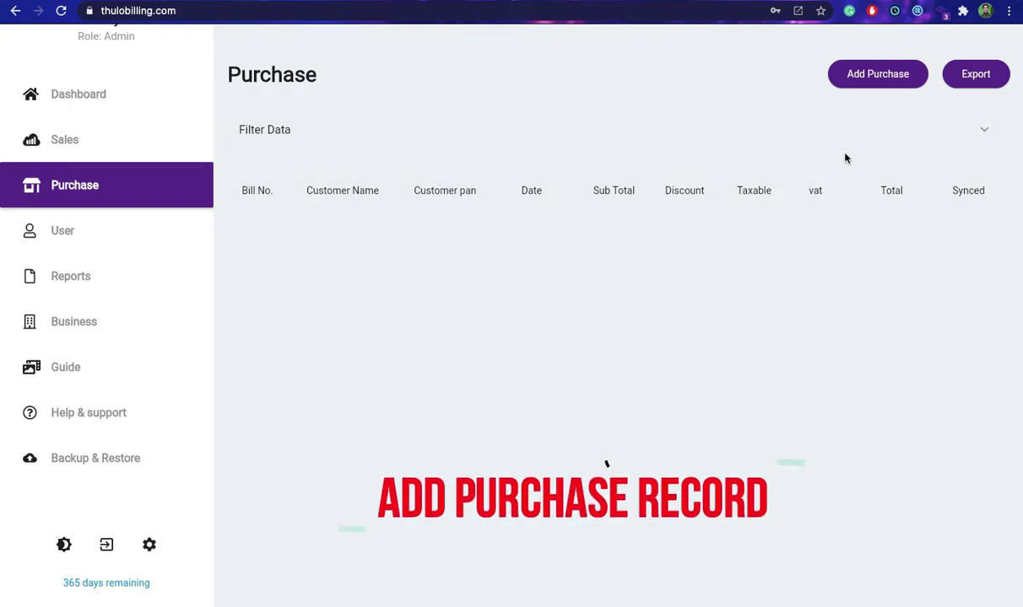
# Start a new purchase bill for supplier B S Supplier, filling in its PAN and other details.
pyautogui.click(878, 73)
pyautogui.click(292, 176)
pyautogui.write('B S Supplier')
pyautogui.click(521, 166)
pyautogui.write('12345678')
pyautogui.click(786, 189)
pyautogui.write('Lakeside Pokhara')
# Add items Meat (10 × 350) and Eggs (30 × 300) to the bill.
pyautogui.click(270, 260)
pyautogui.write('Meat')
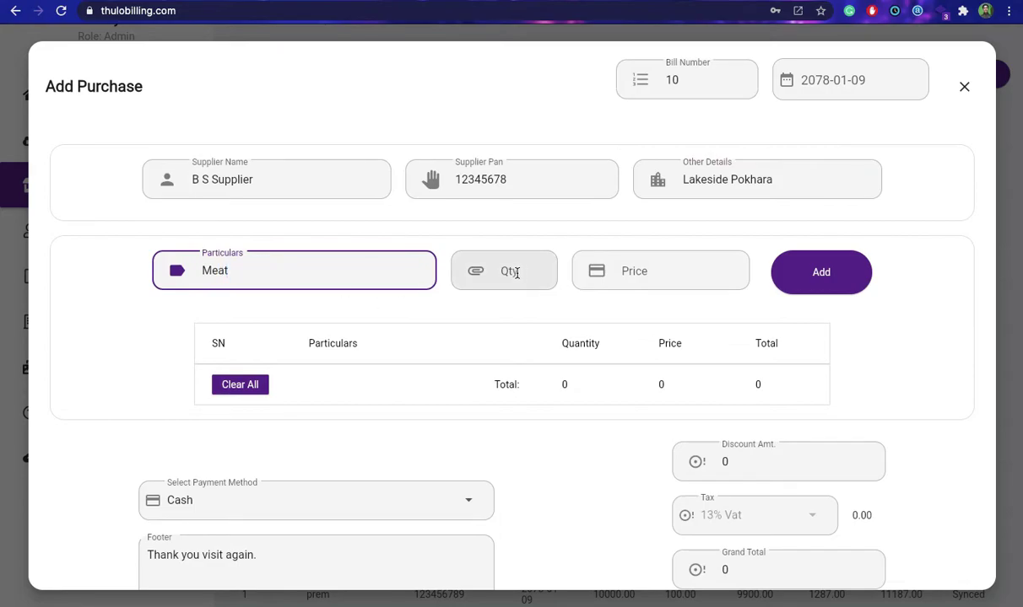
pyautogui.click(507, 270)
pyautogui.write('10')
pyautogui.click(659, 274)
pyautogui.write('350')
pyautogui.press('Return')
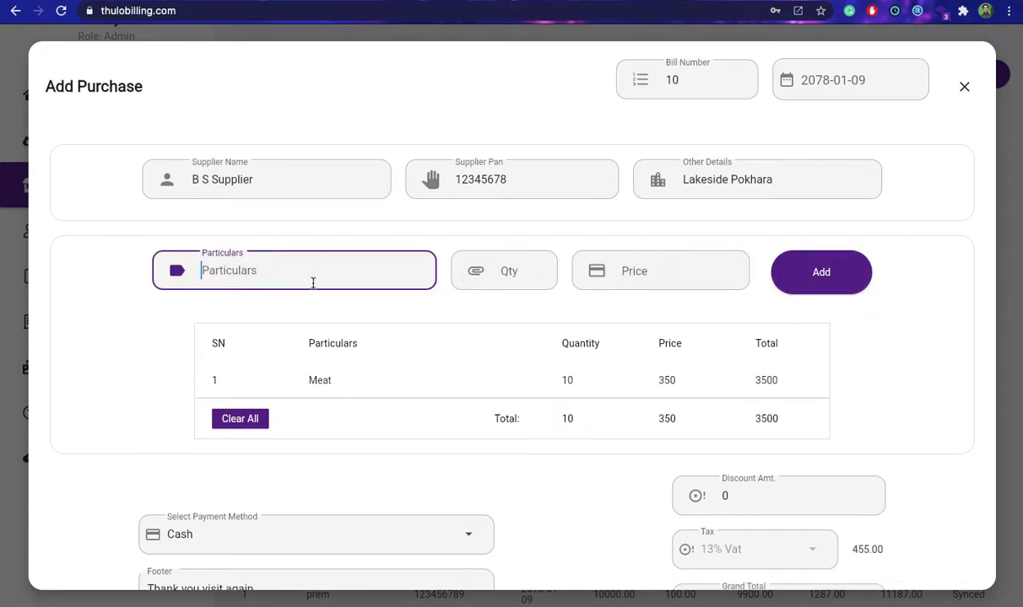
pyautogui.write('Eggs')
pyautogui.click(502, 268)
pyautogui.write('30')
pyautogui.click(664, 271)
pyautogui.write('300')
pyautogui.click(830, 271)
# Apply a 200 discount and choose Credit Card as the payment method.
pyautogui.scroll(-3, 810, 338)
pyautogui.click(768, 387)
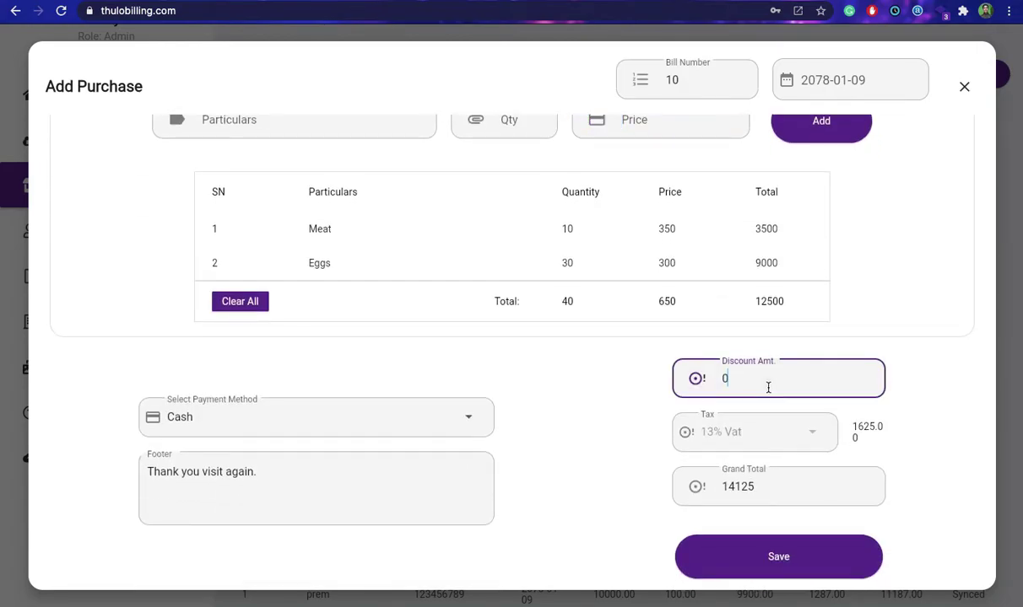
pyautogui.write('200')
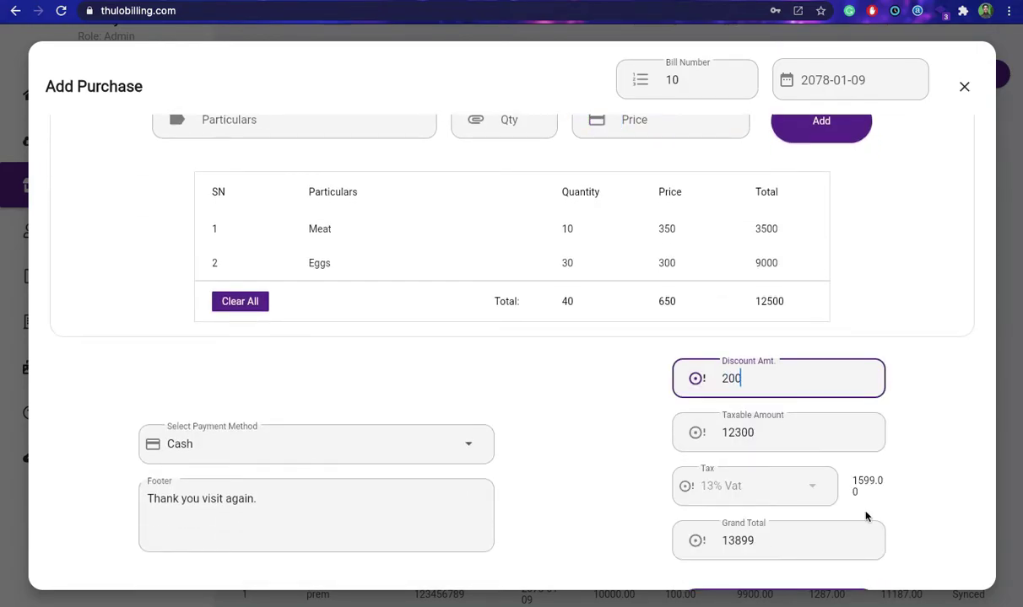
pyautogui.scroll(-1, 858, 503)
pyautogui.click(384, 390)
pyautogui.click(189, 432)
# Save purchase bill 10 and confirm the success message.
pyautogui.rightClick(817, 560)
pyautogui.click(753, 557)
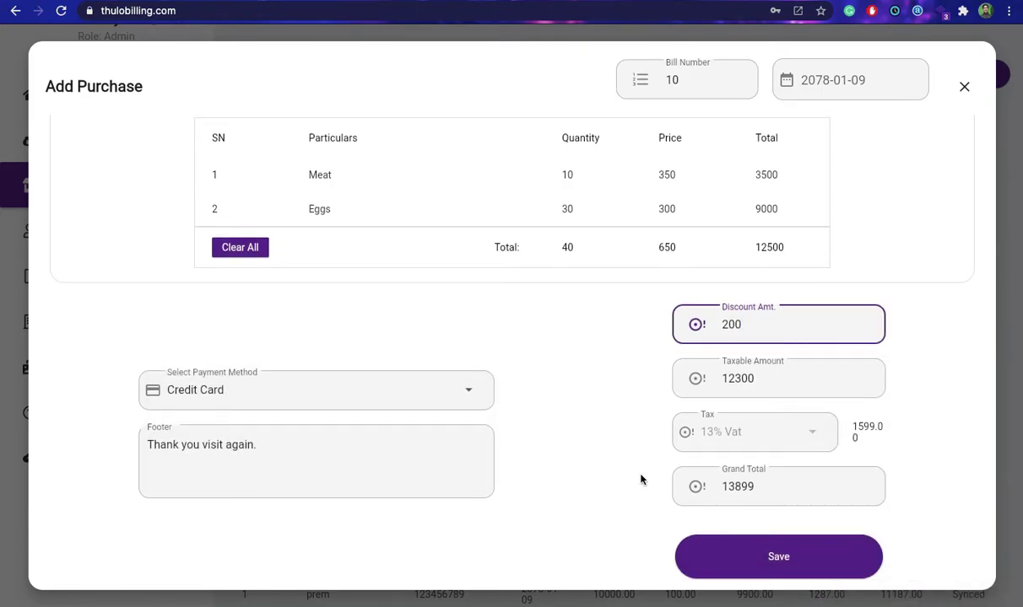
pyautogui.click(776, 555)
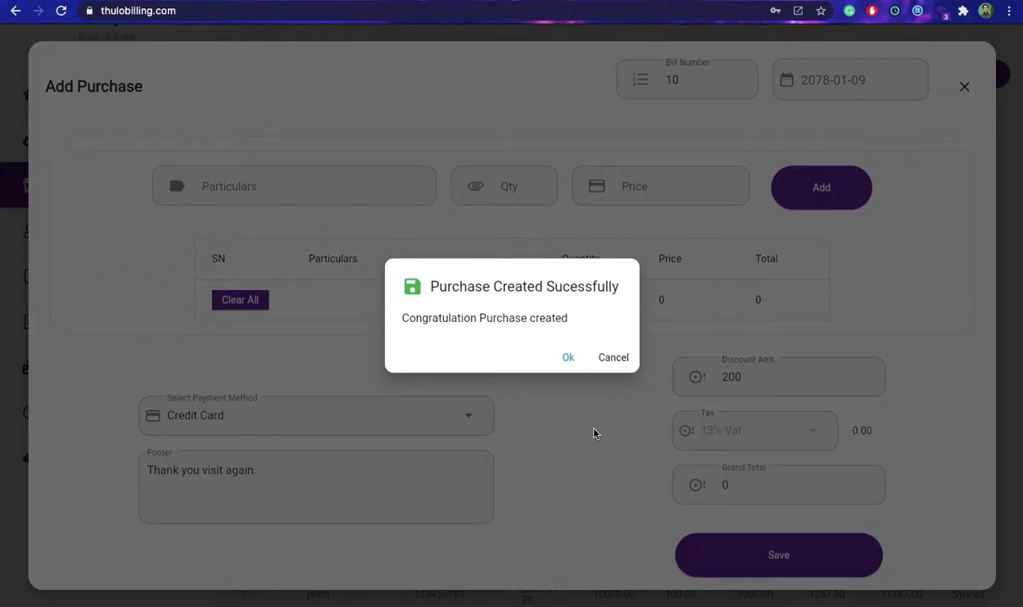
pyautogui.click(567, 359)
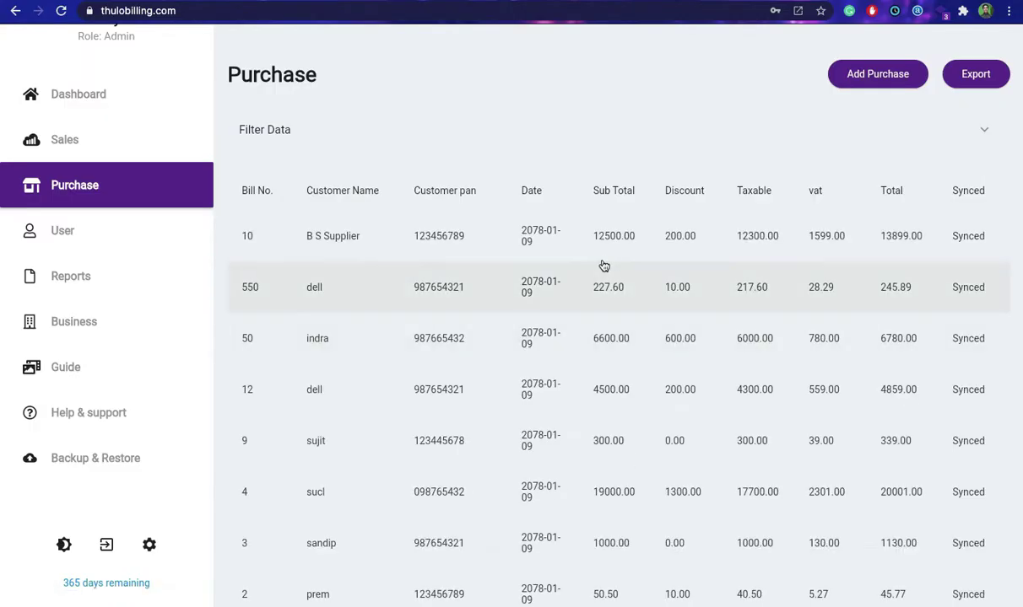
pyautogui.click(874, 75)
# Enter supplier Kaski Poultry with its PAN and other details on the new purchase bill.
pyautogui.click(262, 179)
pyautogui.write('Kaski Poultry')
pyautogui.click(432, 179)
pyautogui.write('123456789')
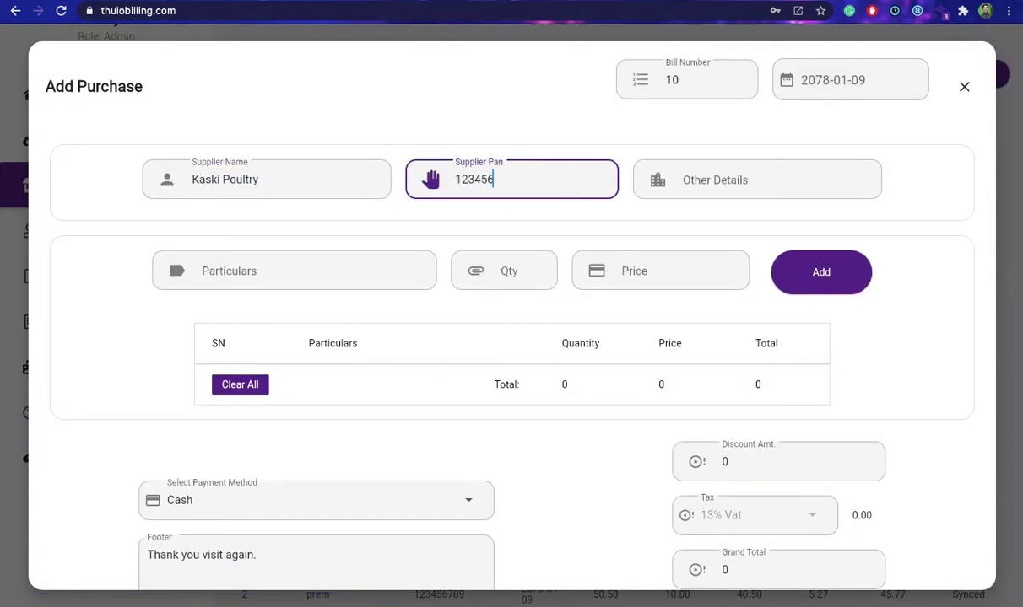
pyautogui.click(750, 188)
pyautogui.write('Jarebar')
# Add items Chicken (20 × 500) and Eggs (20 × 300) to the bill.
pyautogui.click(308, 268)
pyautogui.write('Chicken')
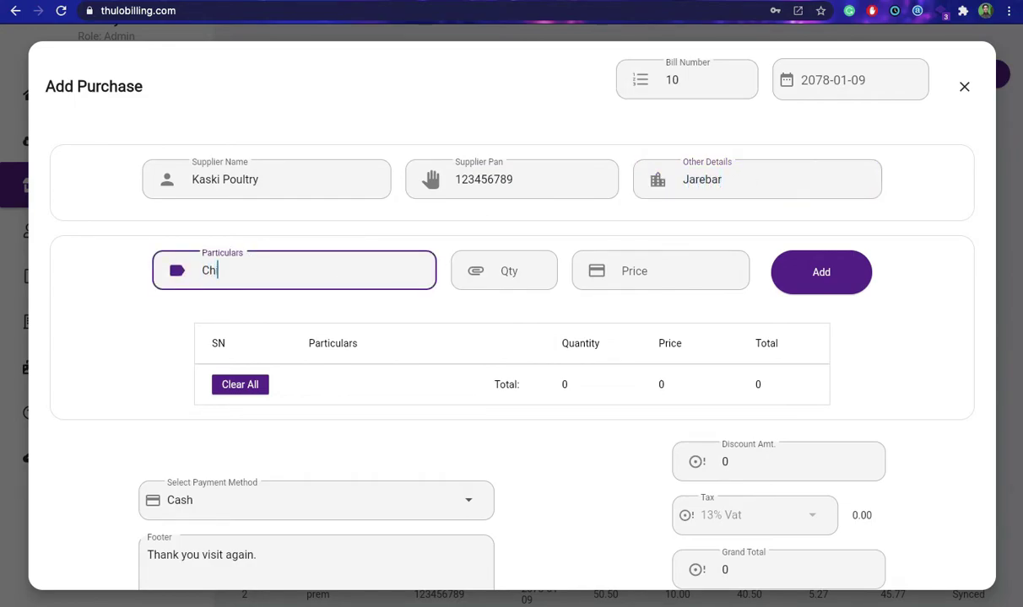
pyautogui.press('Tab')
pyautogui.write('20')
pyautogui.click(666, 276)
pyautogui.write('500')
pyautogui.click(821, 271)
pyautogui.click(288, 270)
pyautogui.write('Eggs')
pyautogui.press('Tab')
pyautogui.write('20')
pyautogui.click(638, 270)
pyautogui.write('300')
pyautogui.click(835, 274)
# Replace the discount with 500 and set the payment method to Other.
pyautogui.scroll(-2, 776, 405)
pyautogui.click(776, 401)
pyautogui.press('BackSpace')
pyautogui.write('500')
pyautogui.scroll(-1, 936, 428)
pyautogui.click(223, 390)
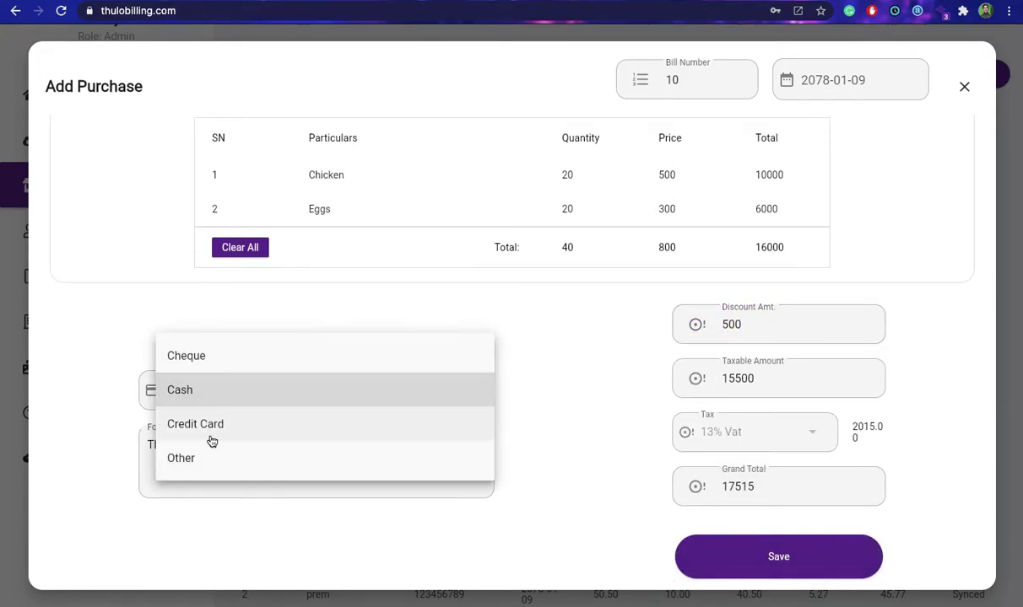
pyautogui.click(214, 456)
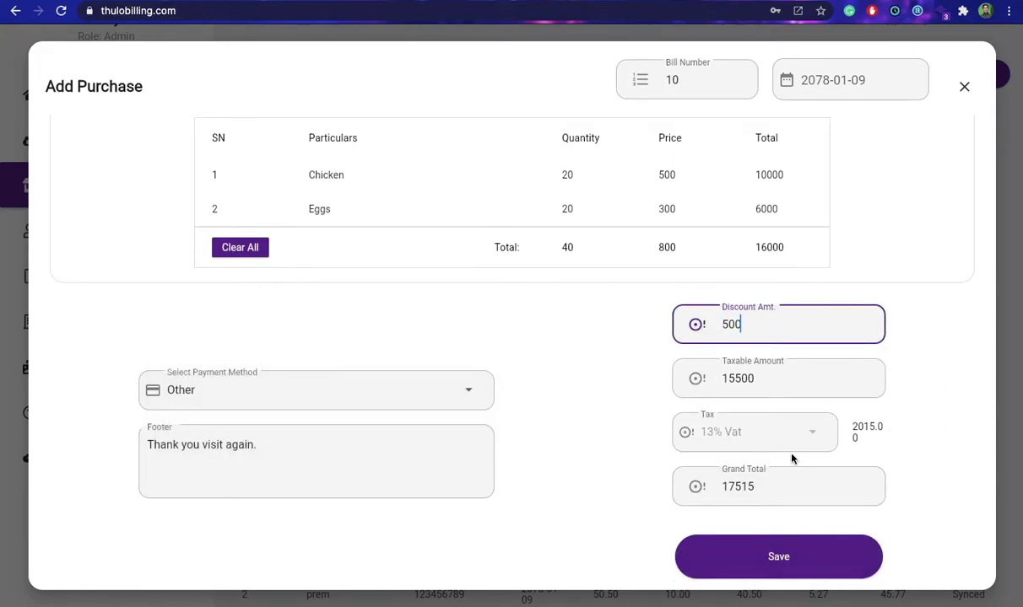
# Save the Kaski Poultry purchase bill and confirm the success message.
pyautogui.click(774, 557)
pyautogui.scroll(1, 498, 402)
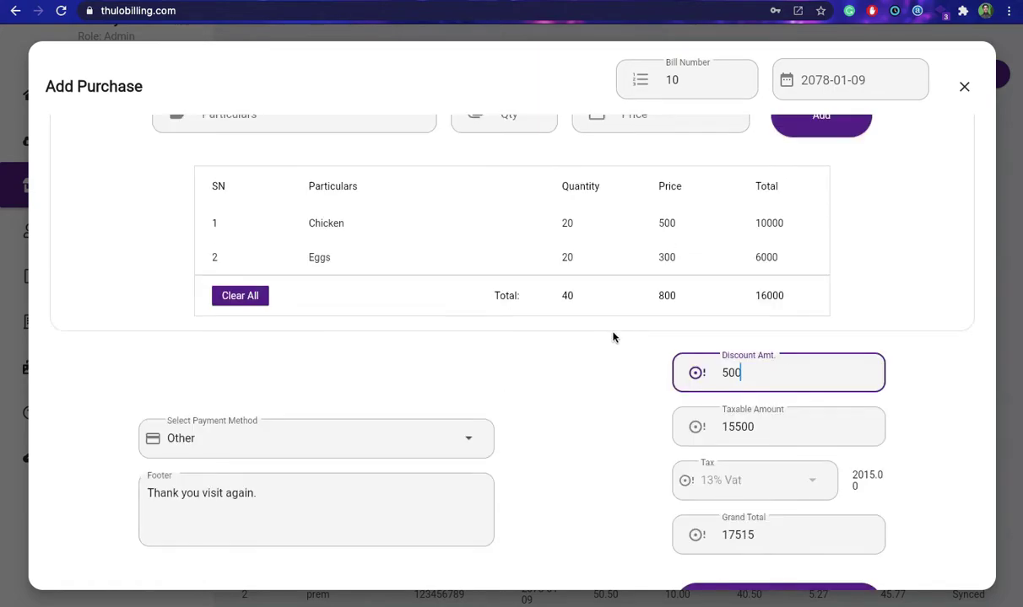
pyautogui.scroll(-1, 620, 371)
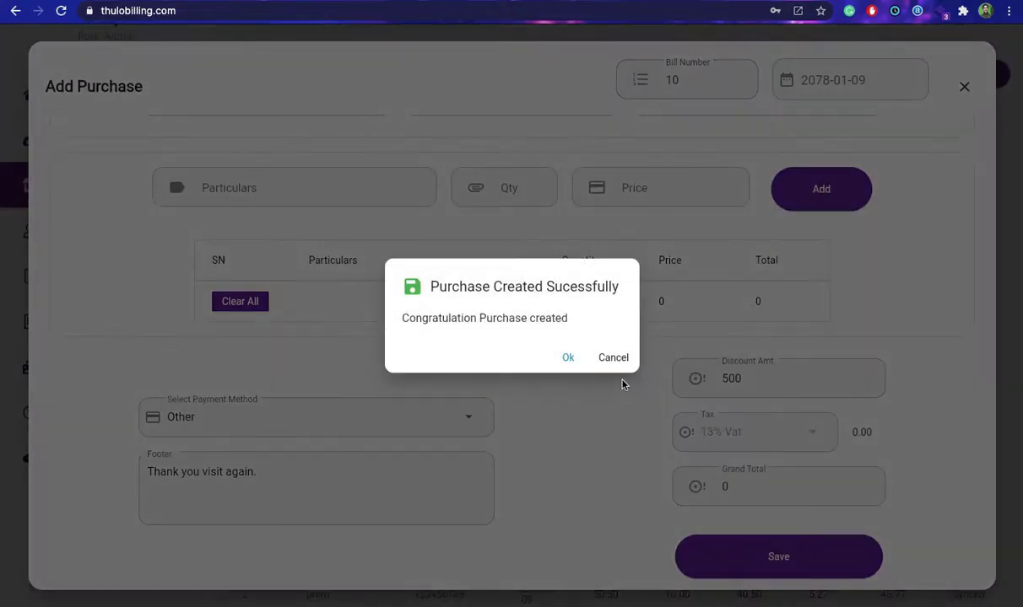
pyautogui.click(566, 359)
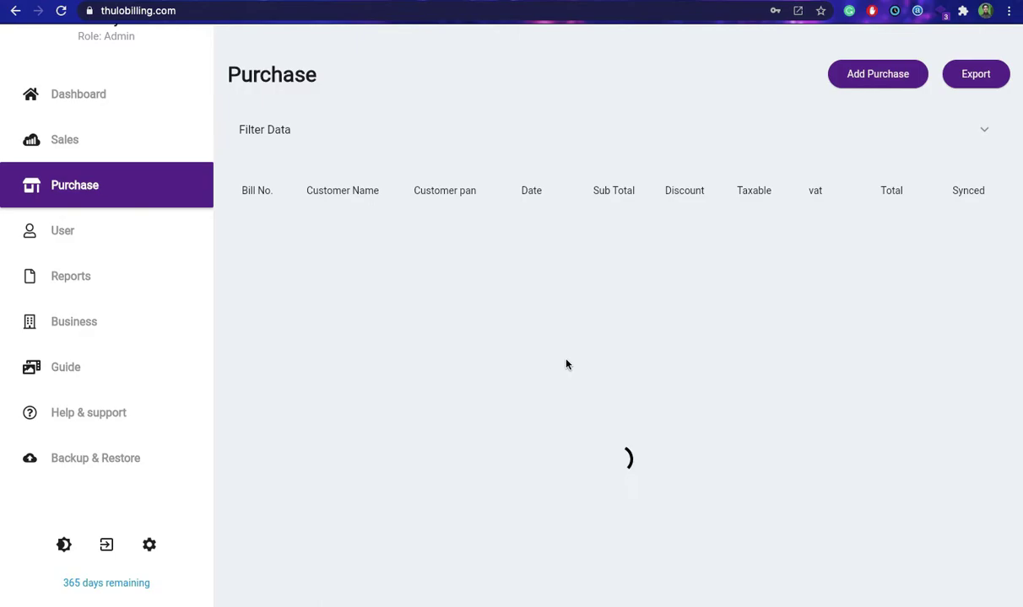
pyautogui.scroll(-1, 567, 365)
pyautogui.scroll(1, 566, 426)
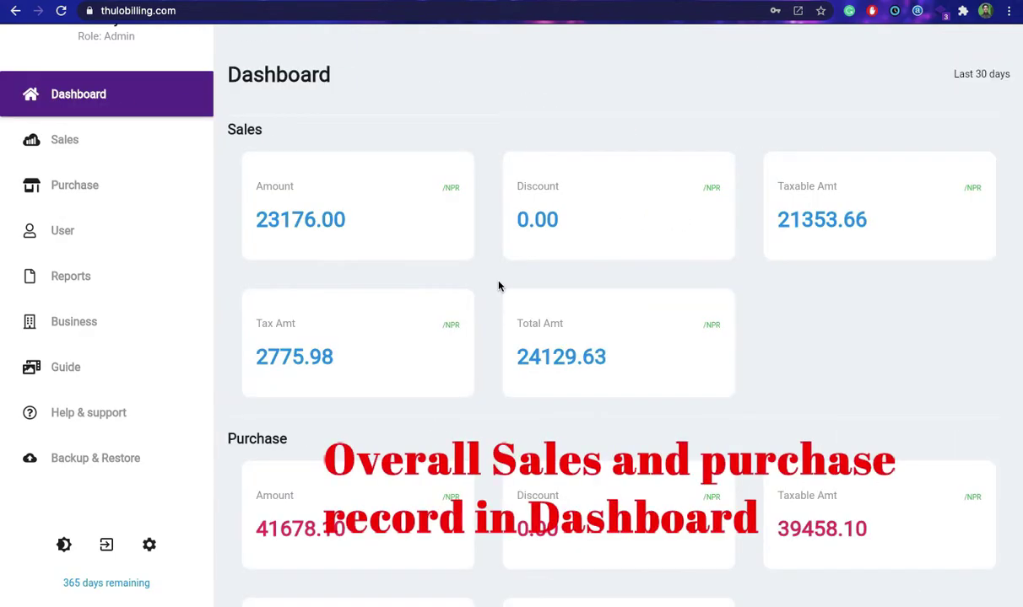
pyautogui.scroll(-5, 498, 285)
pyautogui.scroll(5, 498, 286)
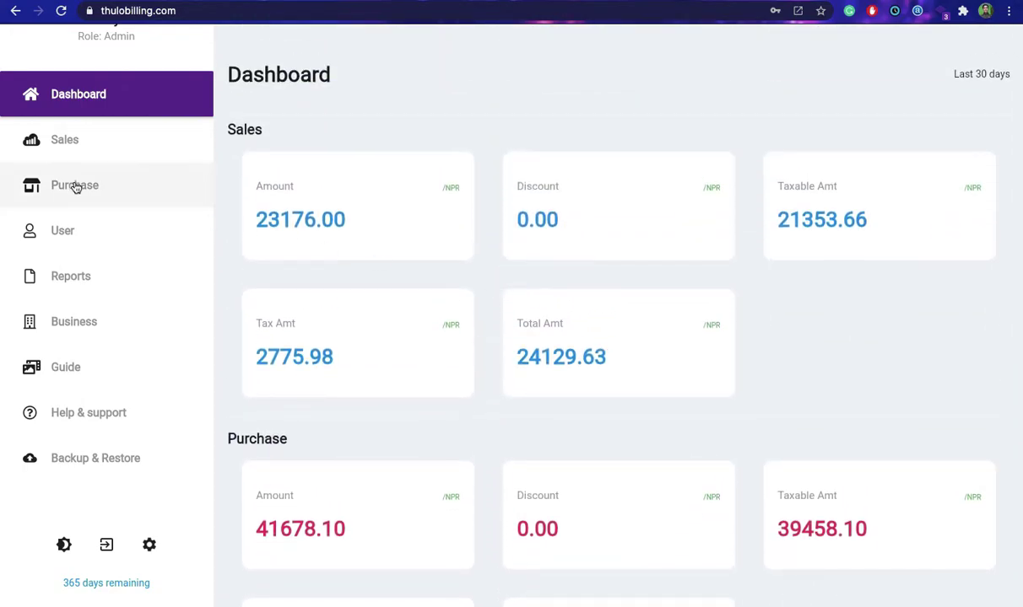
pyautogui.click(64, 140)
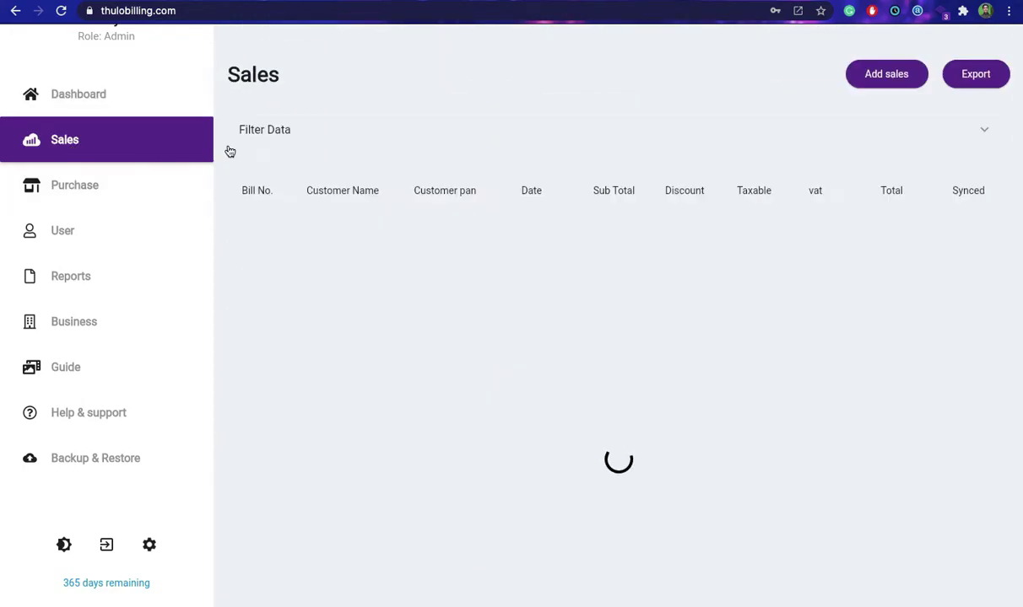
pyautogui.scroll(-3, 531, 262)
pyautogui.scroll(3, 534, 265)
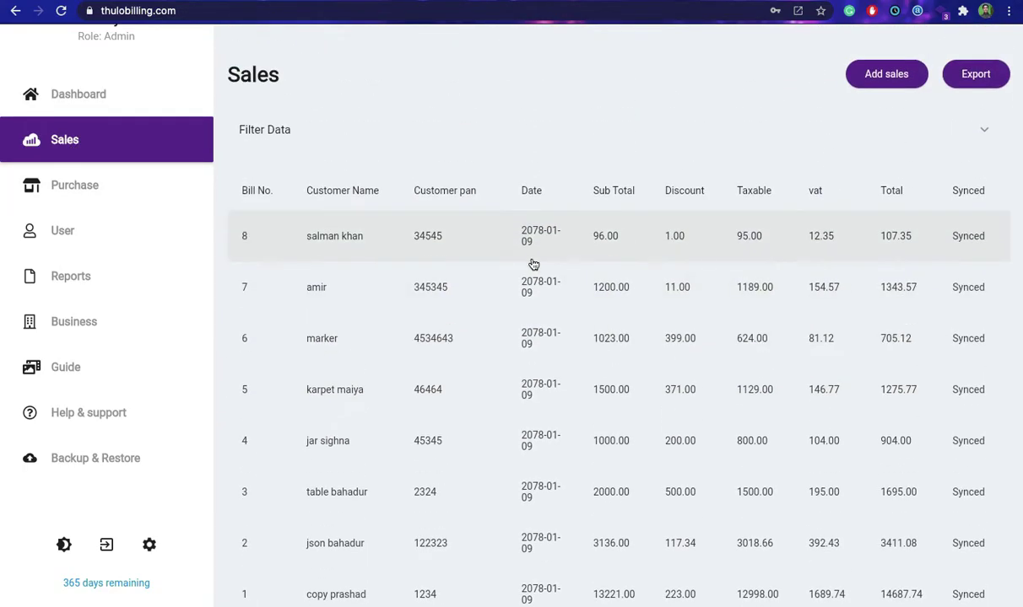
pyautogui.click(886, 73)
# Fill in the customer's name, PAN and other details on the new sales bill.
pyautogui.click(246, 178)
pyautogui.write('Ram')
pyautogui.press('Tab')
pyautogui.write('123456')
pyautogui.click(712, 182)
pyautogui.write('Something')
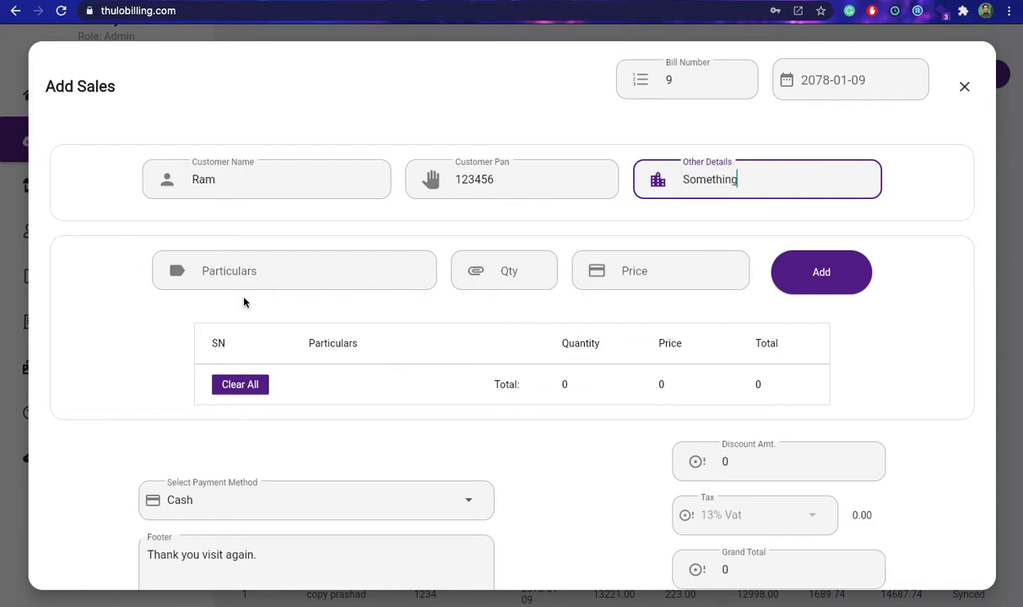
# Add Meat, quantity 1, as the first item of the sales bill.
pyautogui.click(230, 272)
pyautogui.write('Meat')
pyautogui.press('Tab')
pyautogui.write('1')
pyautogui.press('Tab')
pyautogui.write('5000')
pyautogui.click(780, 262)
# Add Rice (2 × 300) and Noodels (quantity 20) to the item list.
pyautogui.click(297, 269)
pyautogui.write('Rice')
pyautogui.click(520, 269)
pyautogui.write('2')
pyautogui.click(632, 270)
pyautogui.write('300')
pyautogui.click(810, 276)
pyautogui.click(299, 270)
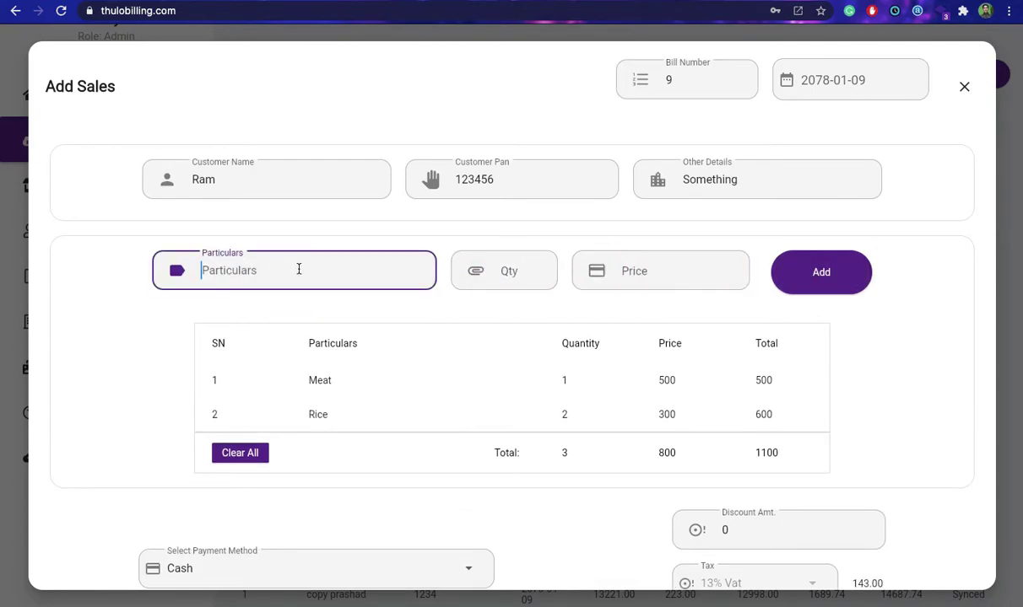
pyautogui.write('Noo')
pyautogui.click(488, 270)
pyautogui.write('20')
pyautogui.click(642, 276)
pyautogui.click(801, 281)
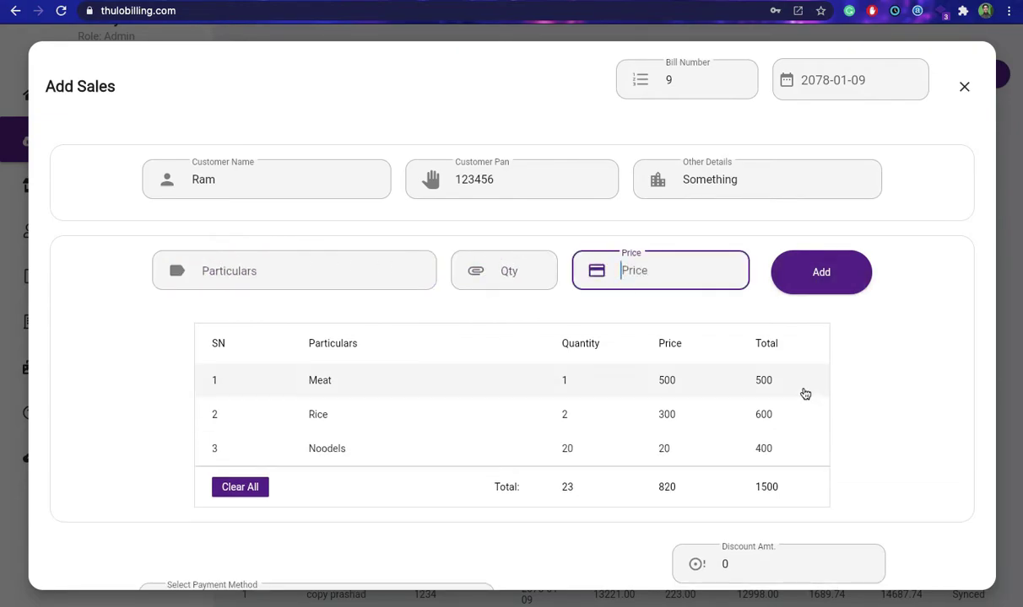
# Change the discount amount to 100 and pay by Credit Card.
pyautogui.scroll(-3, 802, 389)
pyautogui.click(813, 379)
pyautogui.press('BackSpace')
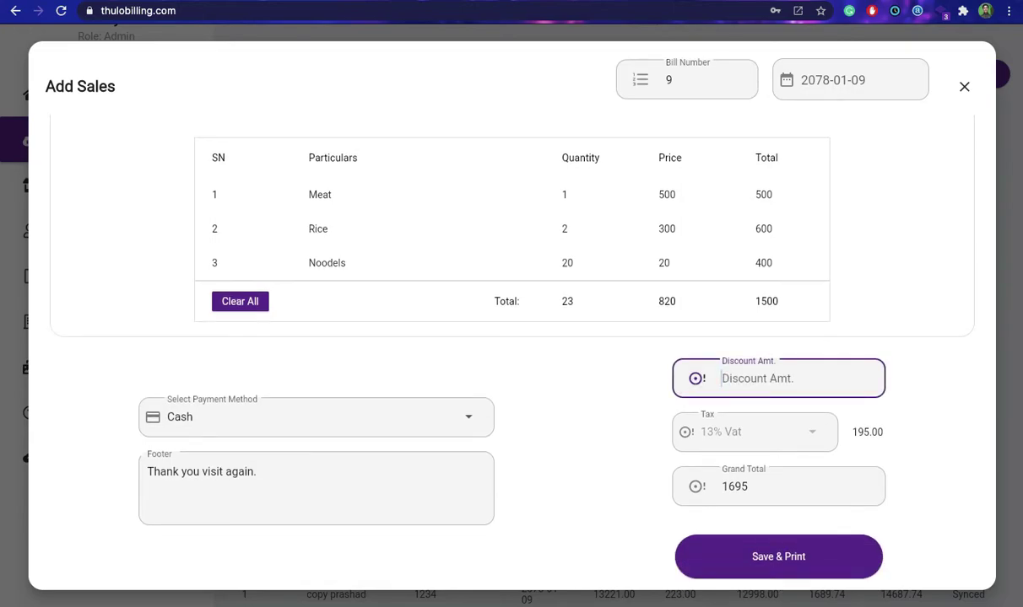
pyautogui.write('100')
pyautogui.click(227, 429)
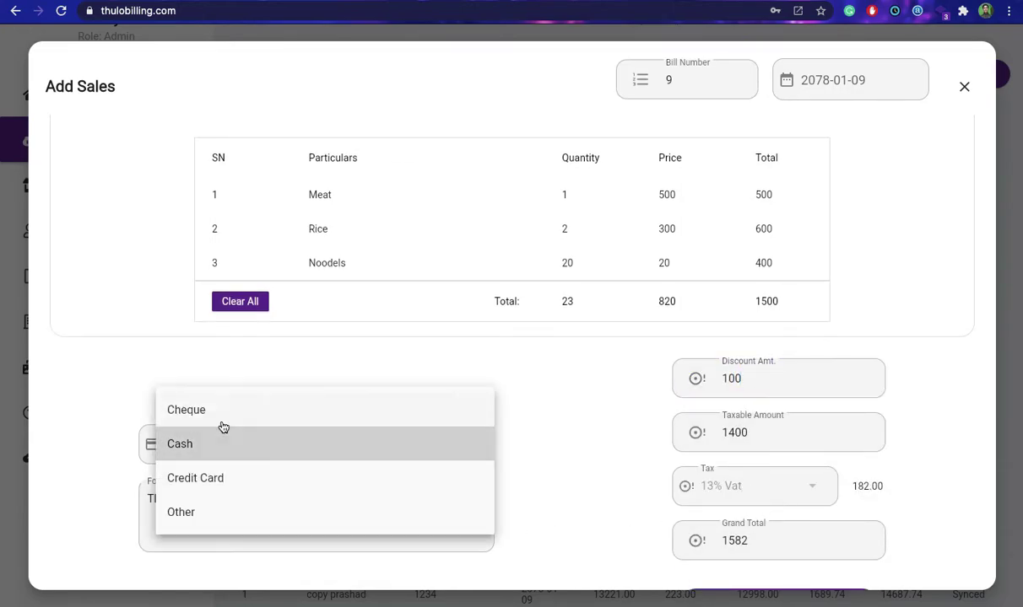
pyautogui.click(225, 485)
# Save and print sales bill 9, then return to the Sales page.
pyautogui.click(297, 507)
pyautogui.scroll(-1, 298, 511)
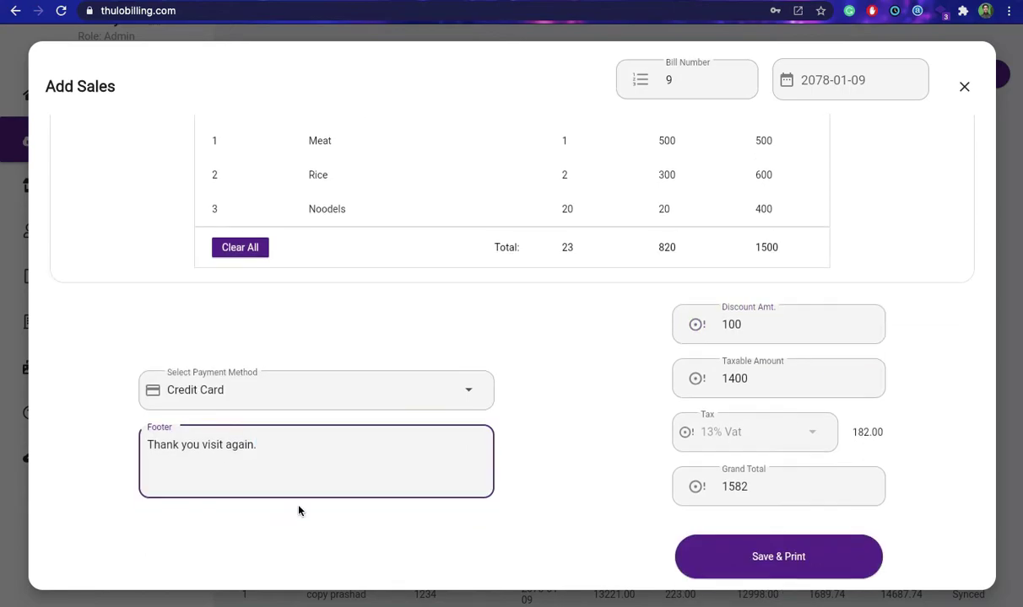
pyautogui.click(789, 560)
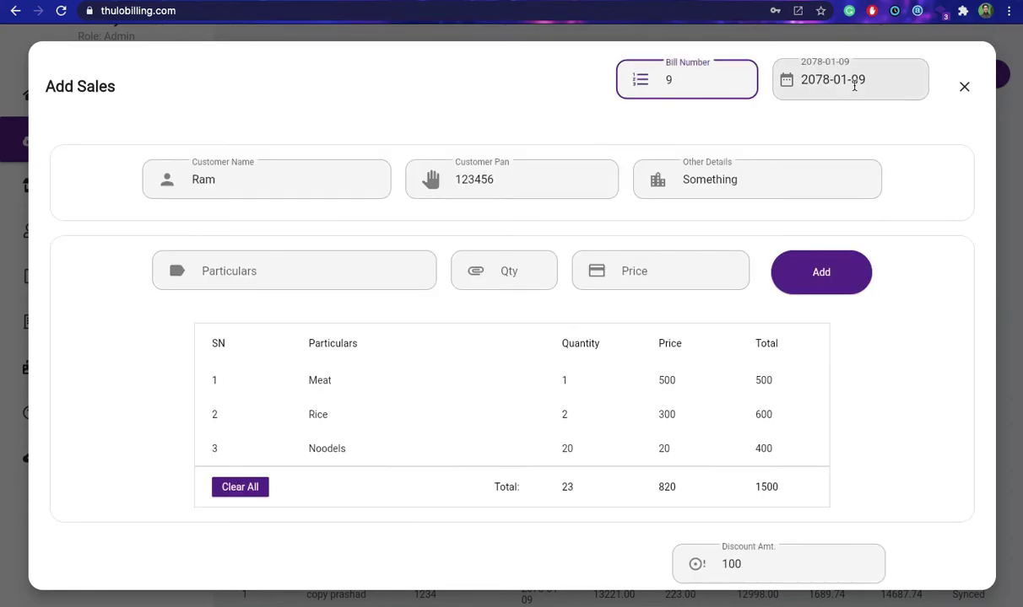
pyautogui.click(963, 87)
# Start a new sales bill and enter the customer's name, PAN and 'Skip for now' details.
pyautogui.scroll(-2, 667, 347)
pyautogui.scroll(2, 799, 140)
pyautogui.click(885, 77)
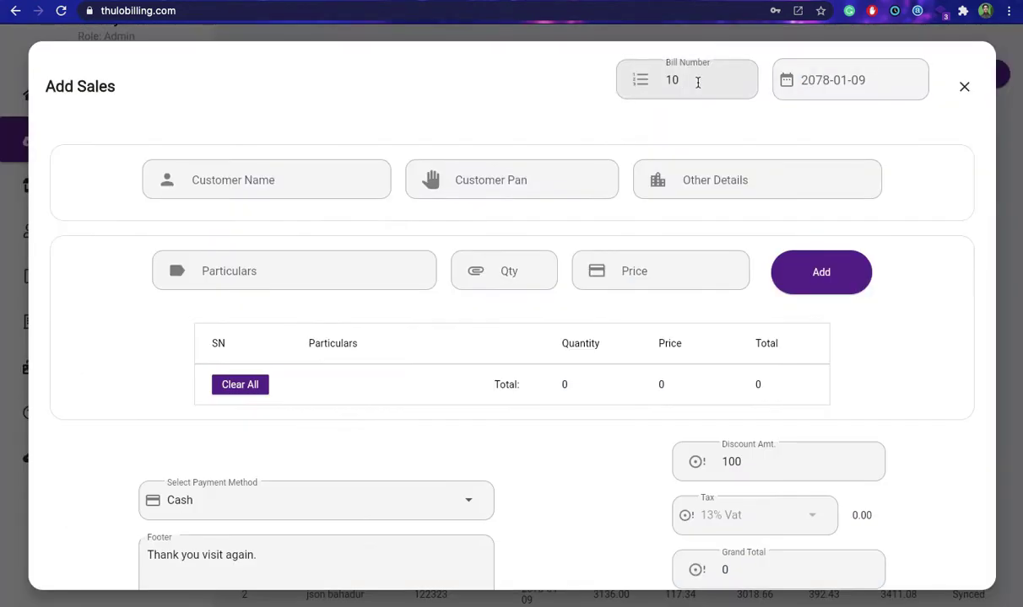
pyautogui.click(308, 192)
pyautogui.click(515, 181)
pyautogui.write('12345678')
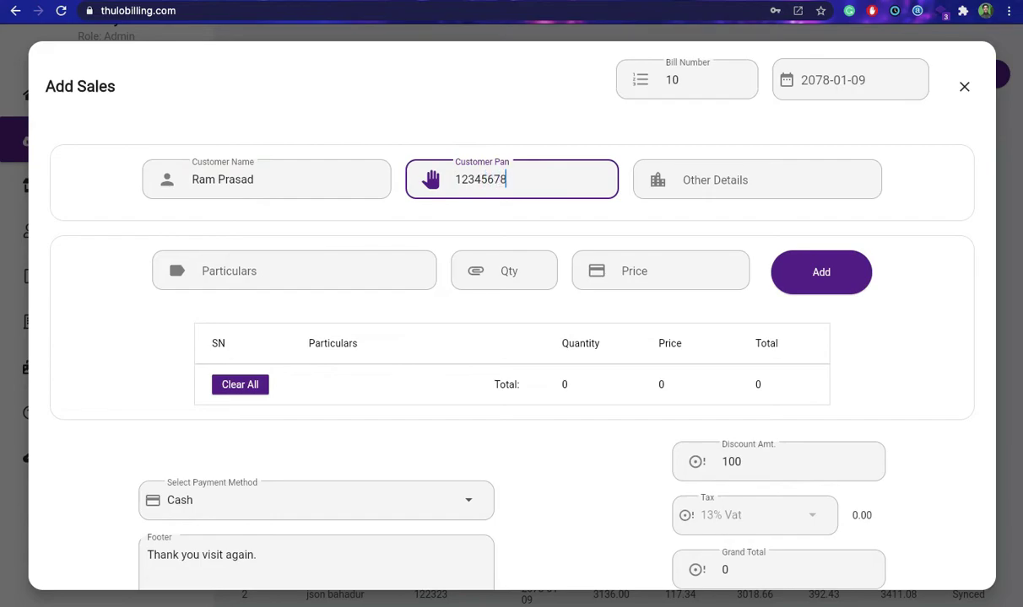
pyautogui.click(750, 184)
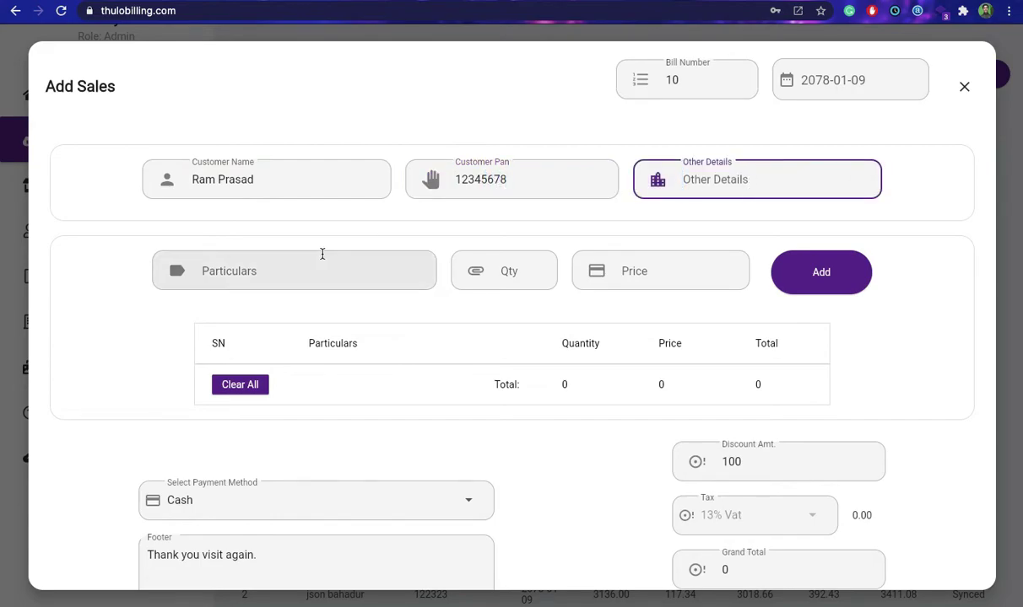
pyautogui.write('Skip for now')
# Add meat to the bill with quantity 2 at price 500.
pyautogui.click(252, 267)
pyautogui.write('meat')
pyautogui.press('Tab')
pyautogui.press('BackSpace')
pyautogui.press('Tab')
pyautogui.write('500')
pyautogui.click(835, 279)
pyautogui.click(271, 266)
# Add Noodels (20 at 20) and Coca cola (quantity 10) to the bill.
pyautogui.write('Noodels')
pyautogui.press('Tab')
pyautogui.write('20')
pyautogui.press('Tab')
pyautogui.write('20')
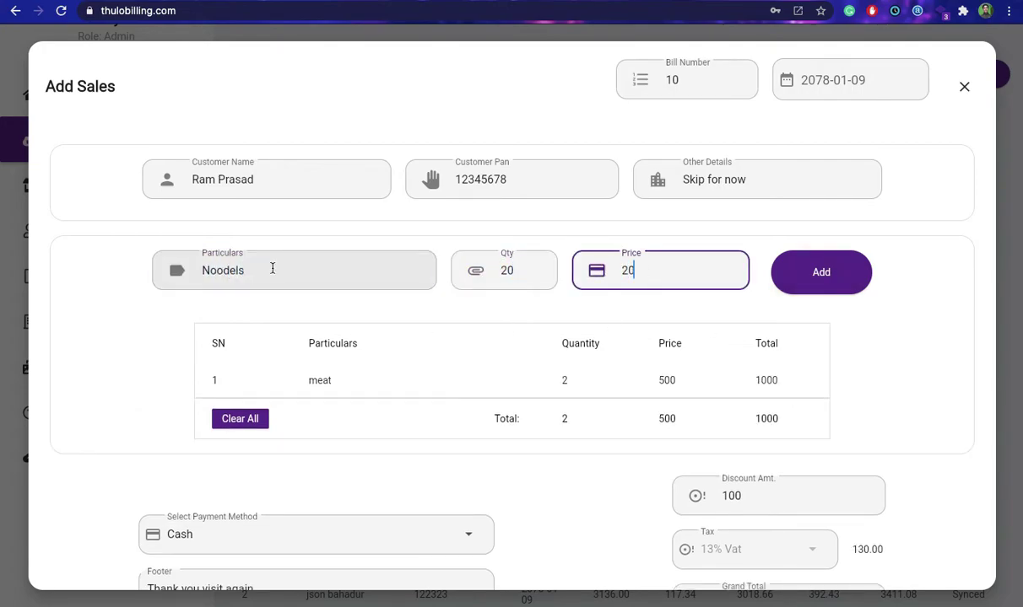
pyautogui.press('Return')
pyautogui.click(252, 261)
pyautogui.write('Coca cola')
pyautogui.press('Tab')
pyautogui.write('10')
pyautogui.press('Tab')
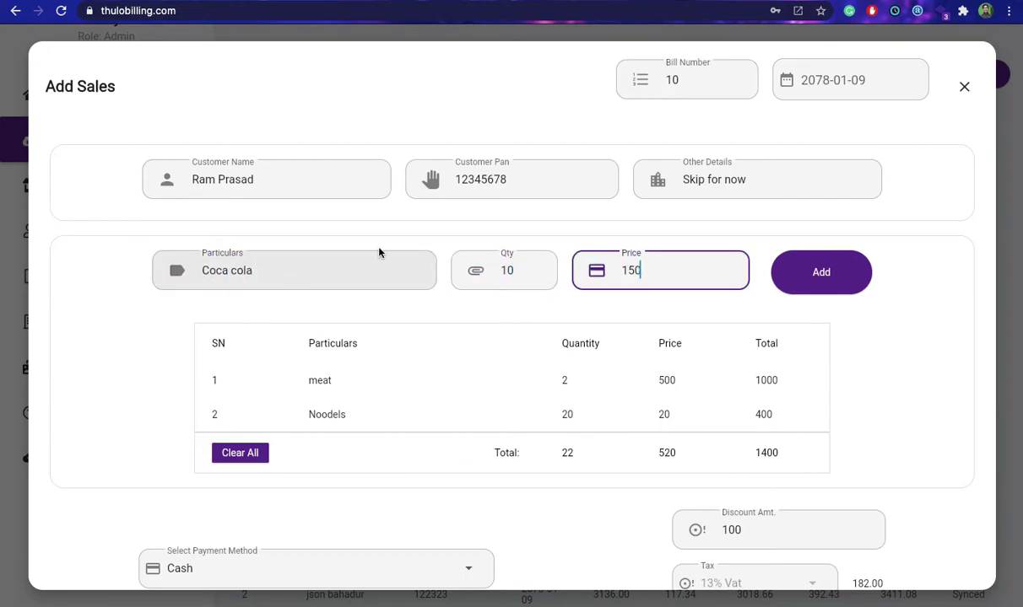
pyautogui.click(835, 274)
# Set the discount to 300 and save sales bill 10, totalling 2938.
pyautogui.scroll(-4, 842, 275)
pyautogui.click(853, 369)
pyautogui.press('BackSpace')
pyautogui.press('BackSpace')
pyautogui.press('BackSpace')
pyautogui.write('300')
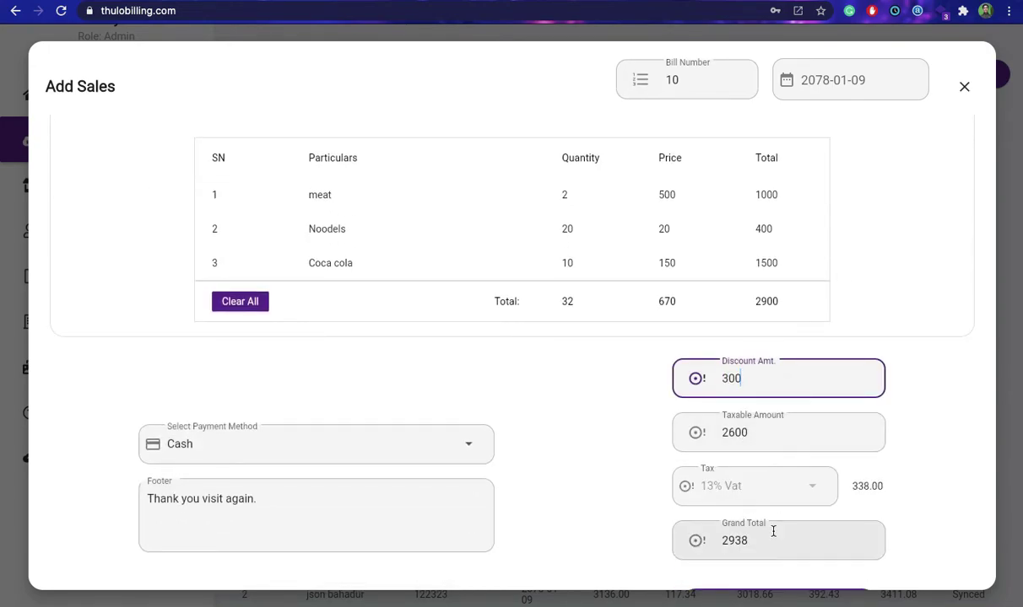
pyautogui.click(773, 532)
pyautogui.scroll(-1, 774, 540)
pyautogui.click(777, 572)
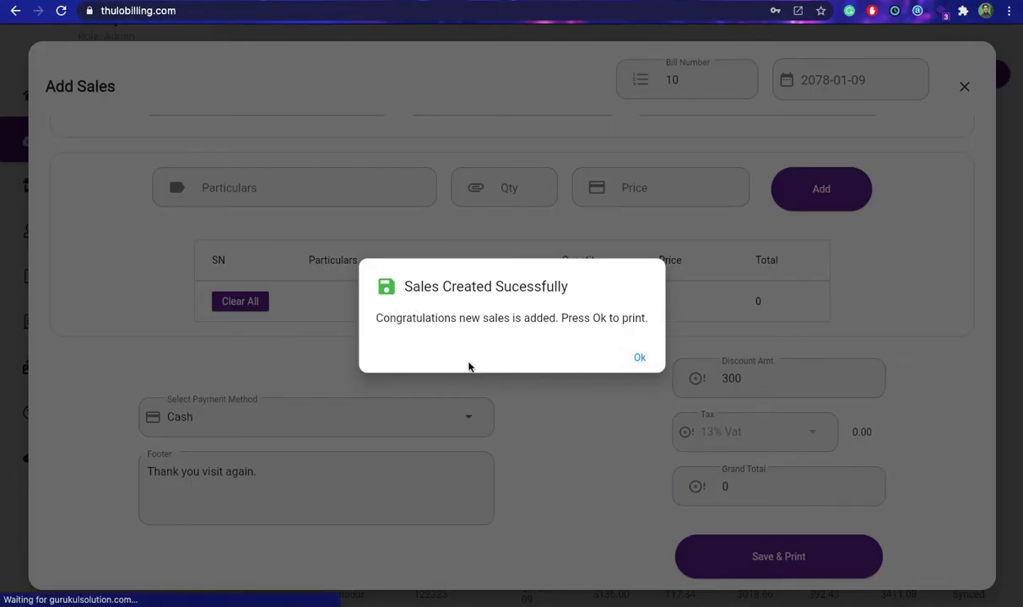
pyautogui.click(640, 357)
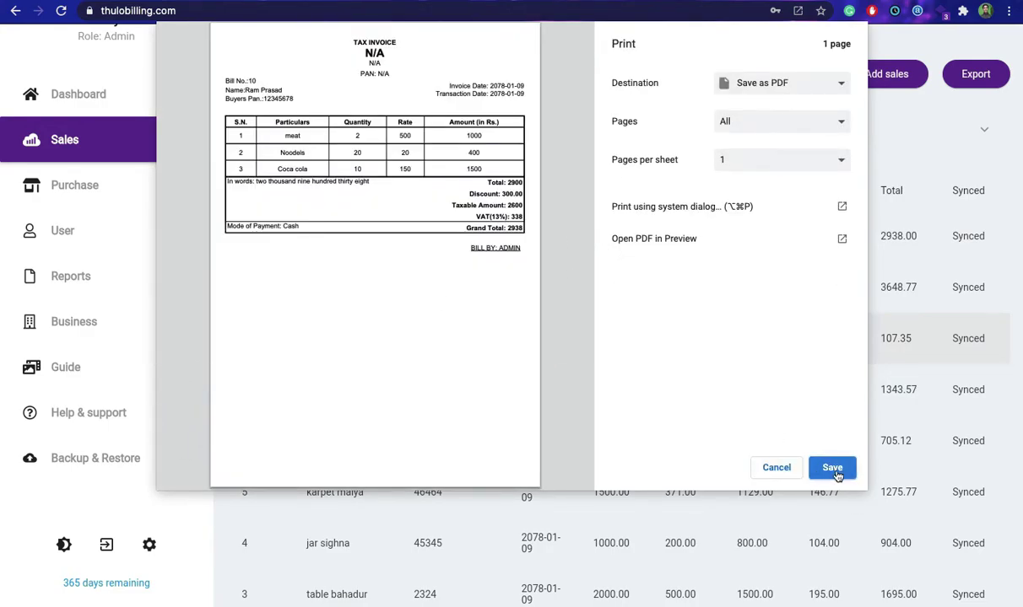
# Cancel printing bill 10, view the Purchase bills list, then go to user management.
pyautogui.rightClick(777, 470)
pyautogui.click(699, 408)
pyautogui.click(775, 468)
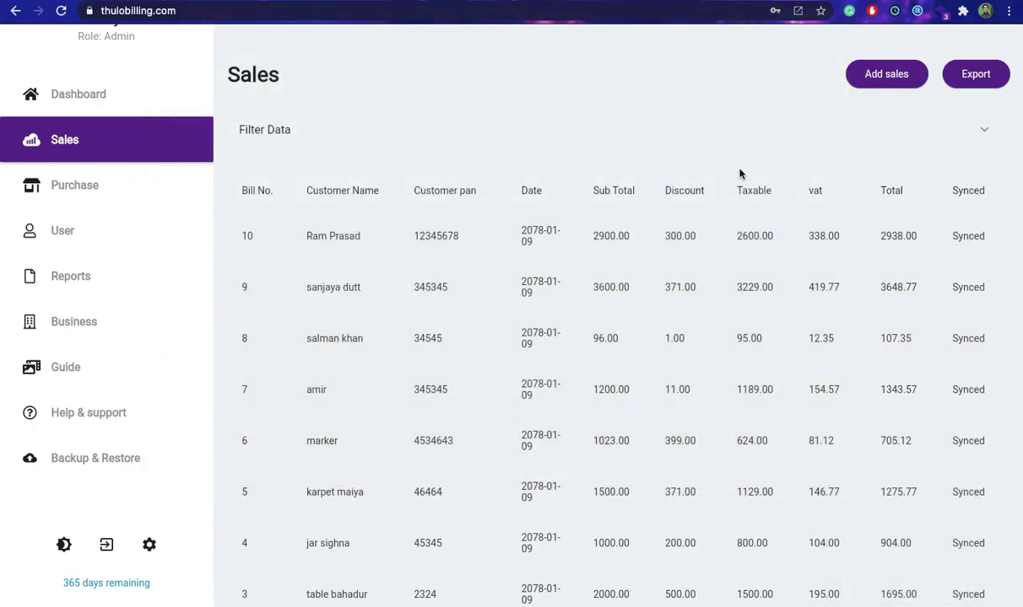
pyautogui.click(78, 185)
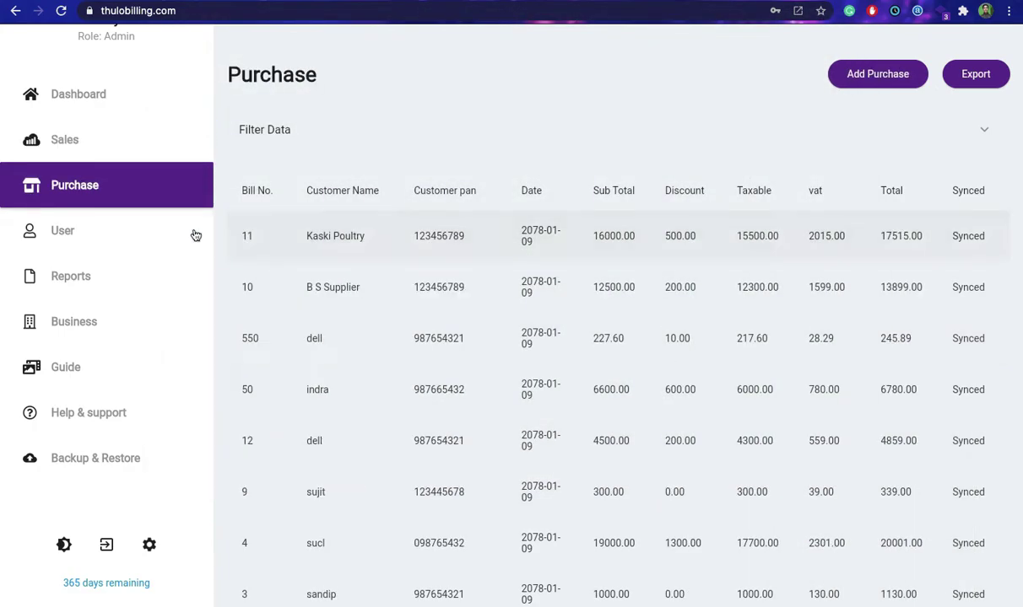
pyautogui.click(104, 231)
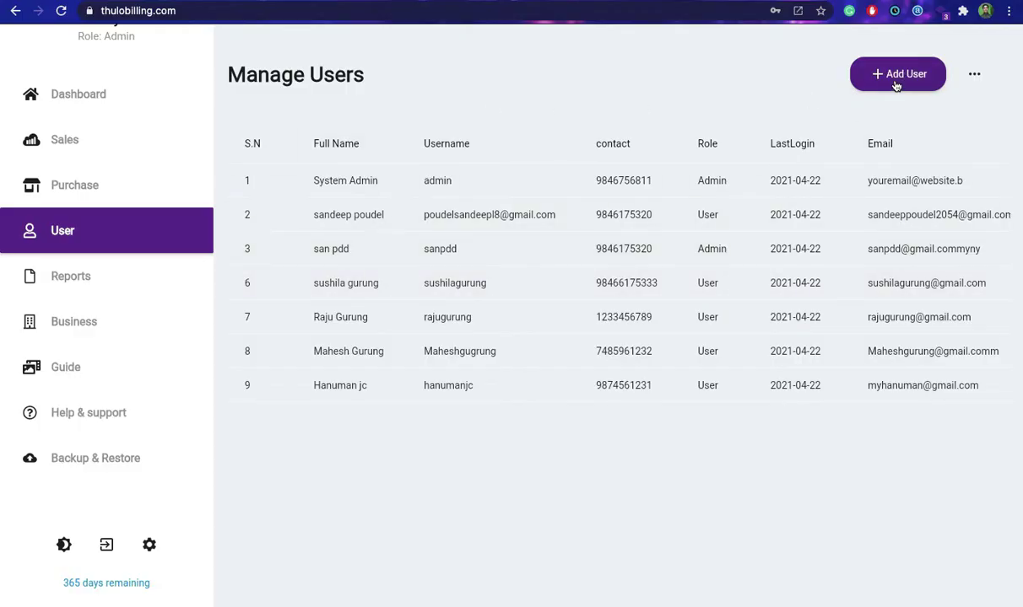
# Fill in the new user's first and last name, username, password and e-mail.
pyautogui.click(898, 85)
pyautogui.press('Tab')
pyautogui.press('Tab')
pyautogui.press('Tab')
pyautogui.click(424, 302)
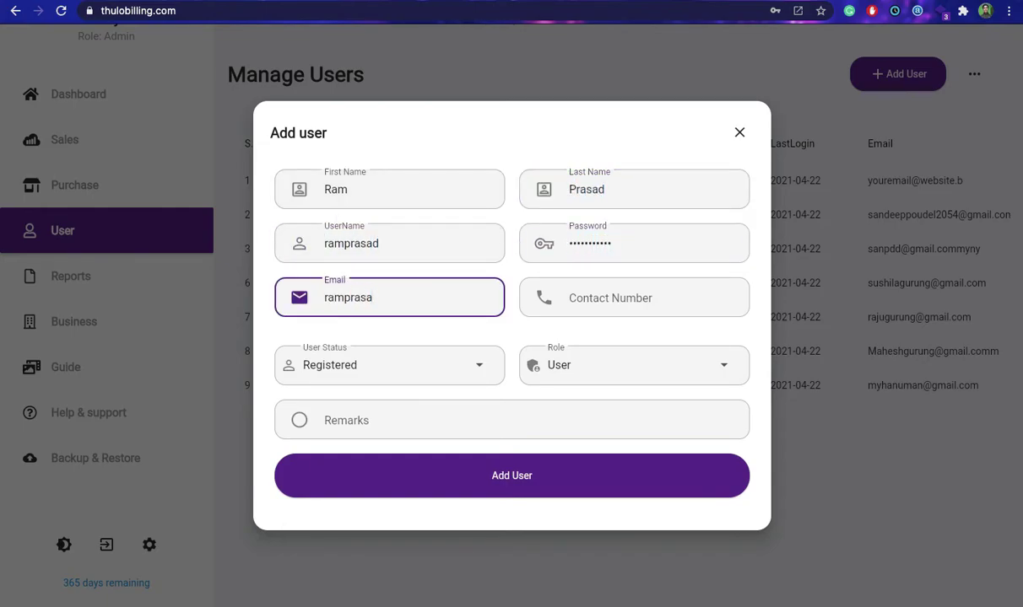
# Add a contact number, keep Registered status, choose the User role, remark 'New', and create the user.
pyautogui.click(637, 289)
pyautogui.write('9800')
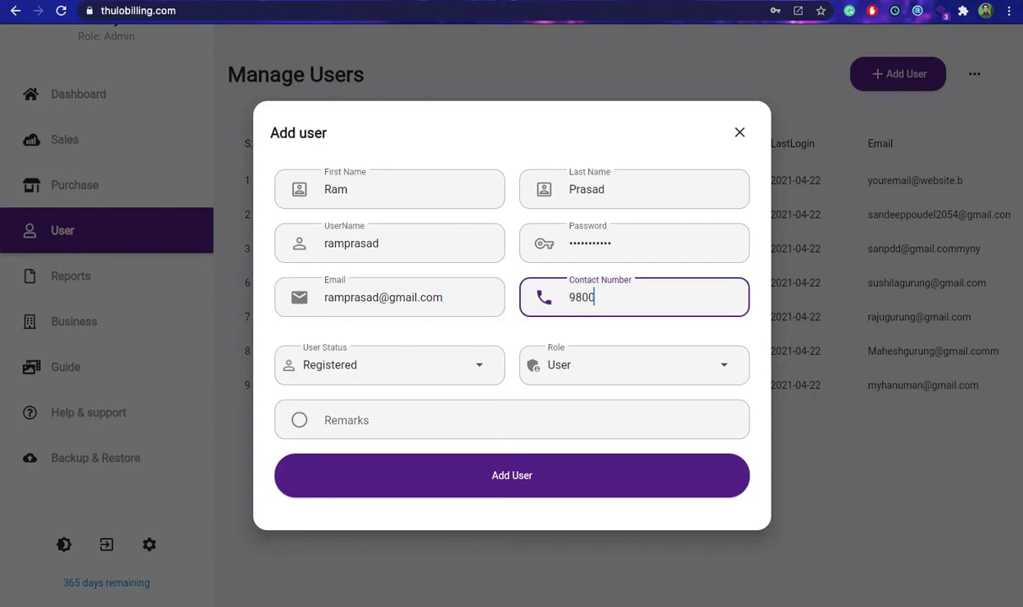
pyautogui.click(378, 377)
pyautogui.click(632, 369)
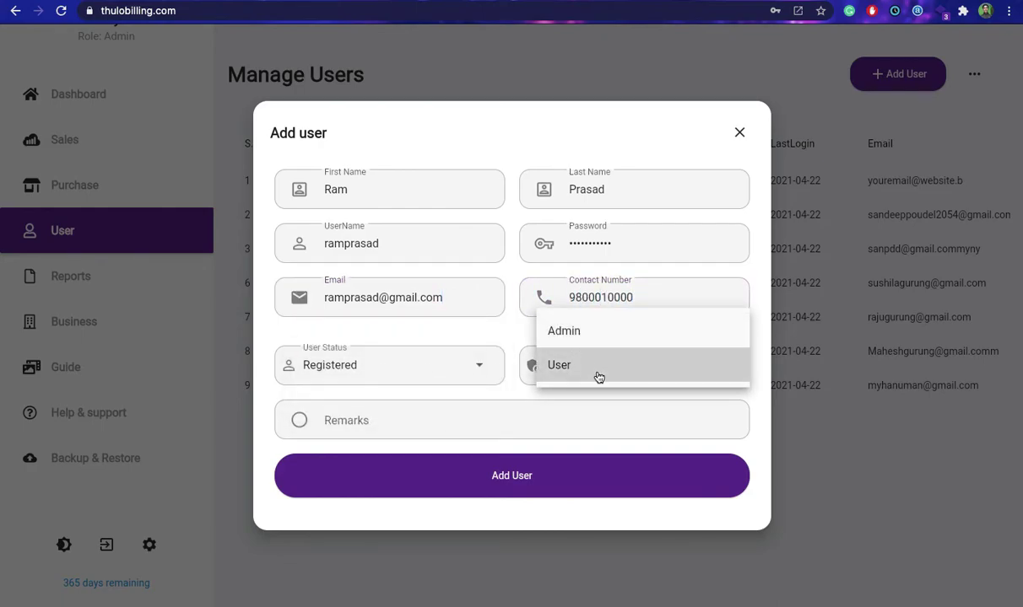
pyautogui.click(595, 368)
pyautogui.click(375, 419)
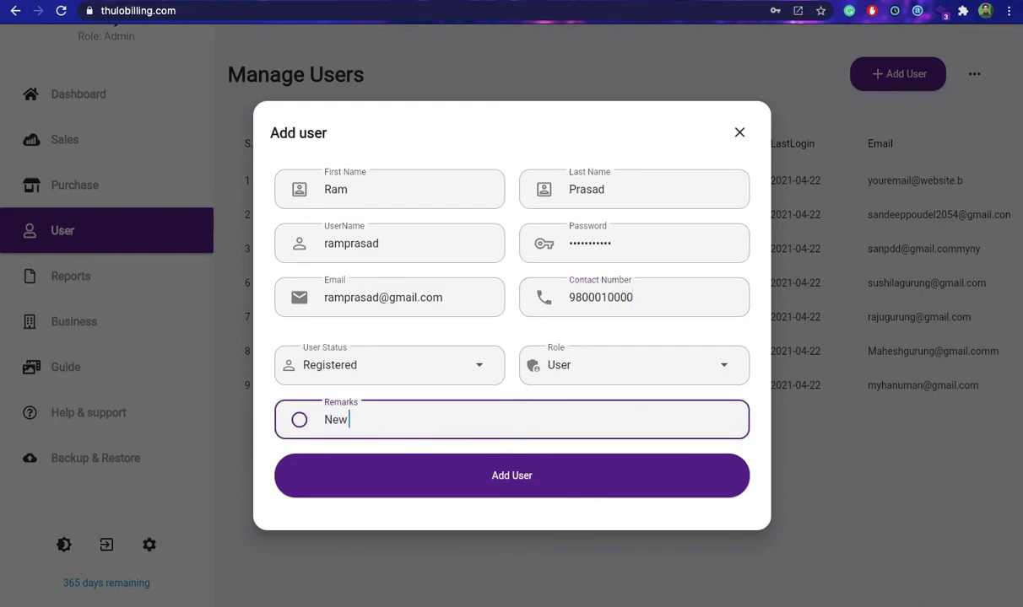
pyautogui.click(532, 481)
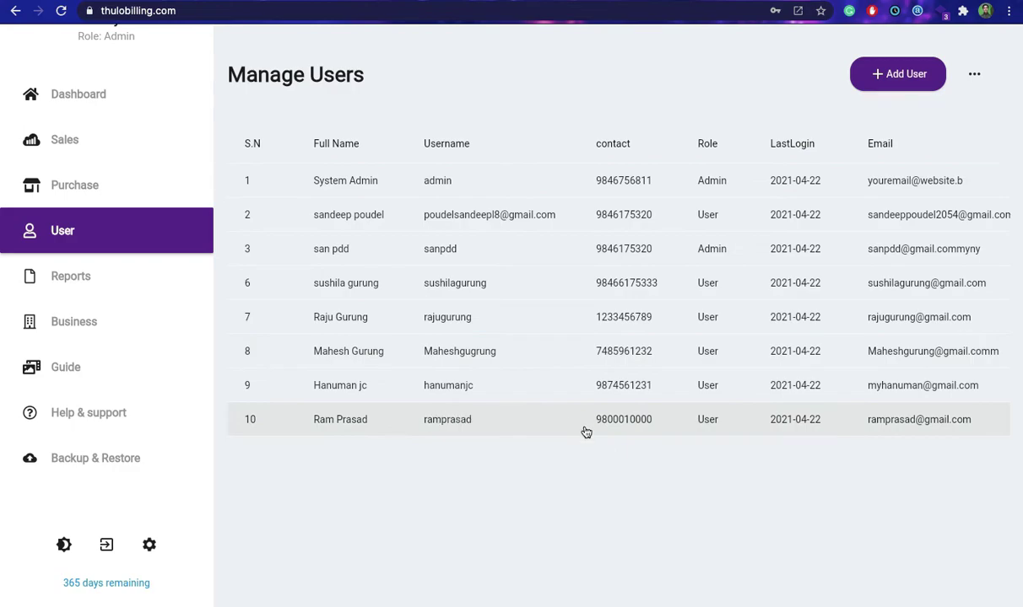
pyautogui.hscroll(3, 585, 432)
pyautogui.hscroll(-3, 584, 431)
pyautogui.hscroll(3, 607, 405)
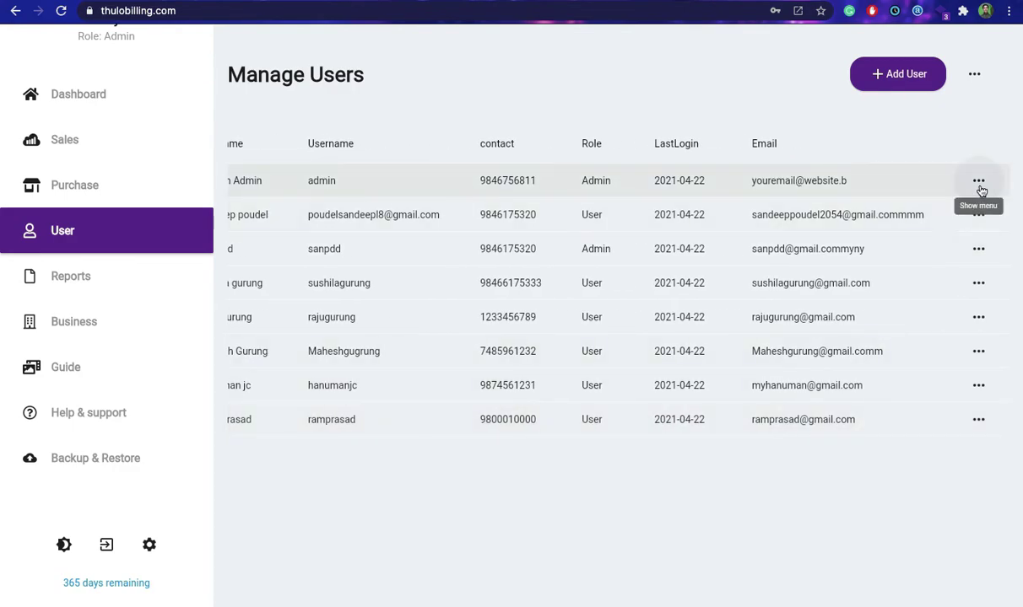
pyautogui.click(981, 432)
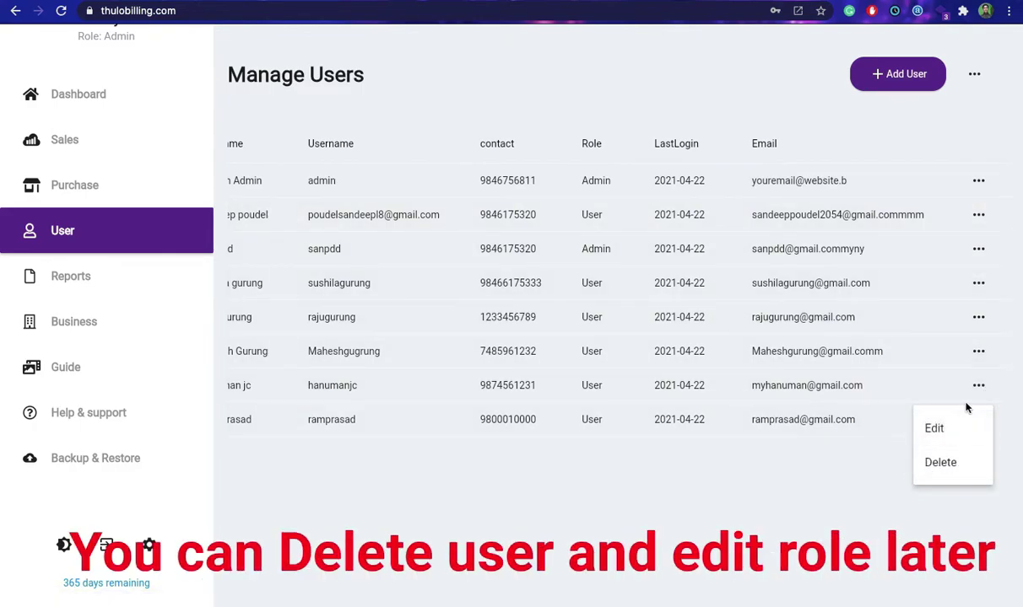
pyautogui.click(976, 389)
pyautogui.click(976, 75)
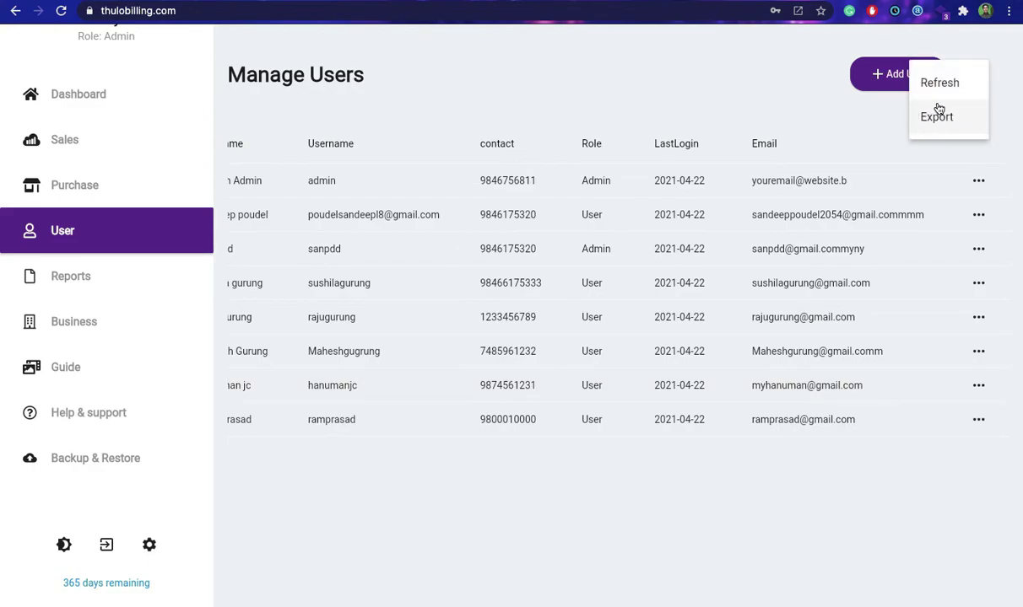
pyautogui.click(921, 89)
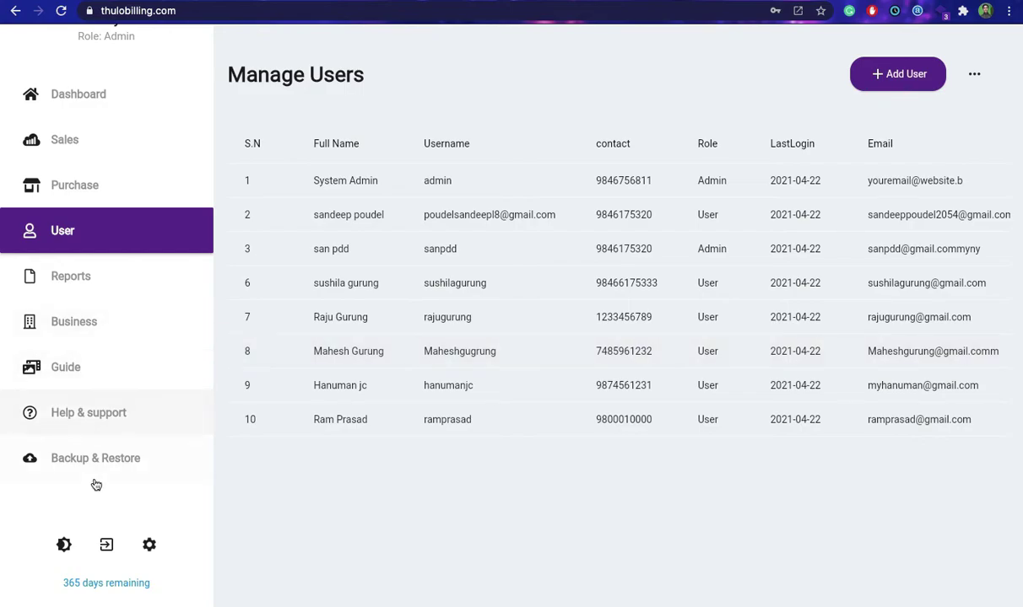
# Review the sales and purchase report, then its Sales Return and Purchase Return tabs.
pyautogui.click(104, 289)
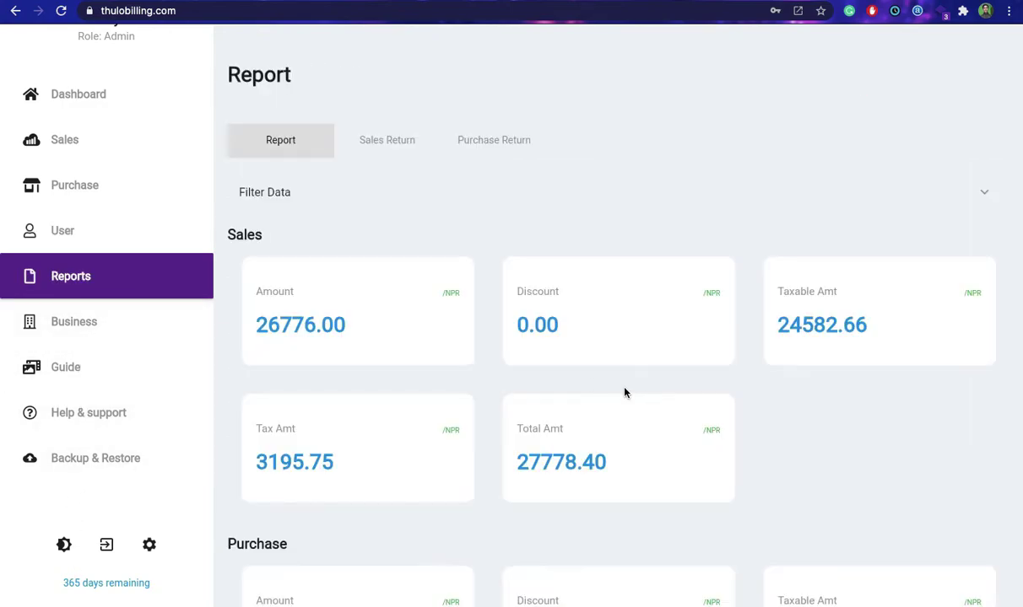
pyautogui.scroll(-4, 769, 364)
pyautogui.scroll(-2, 814, 391)
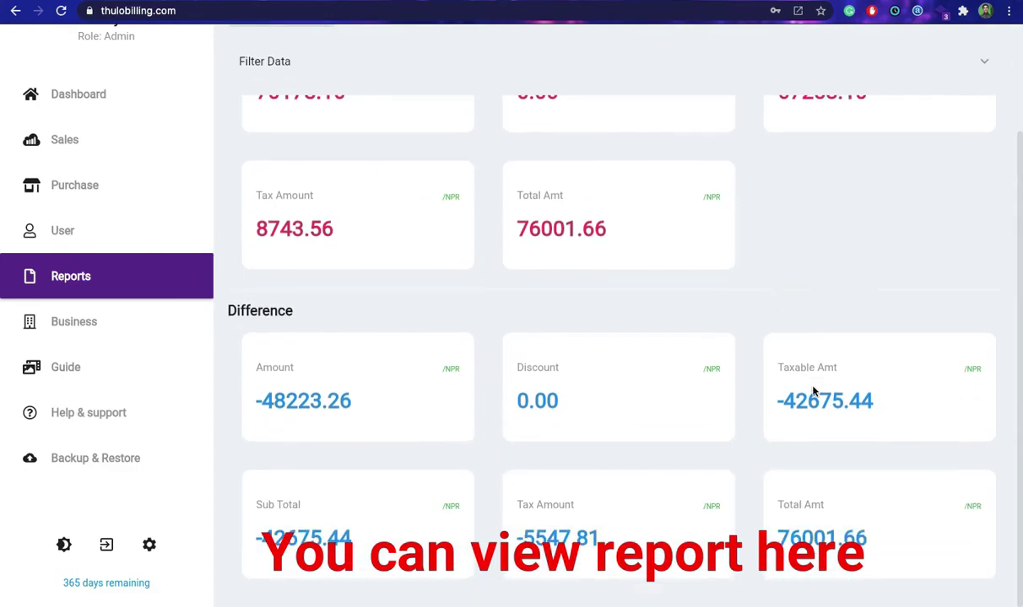
pyautogui.scroll(6, 812, 390)
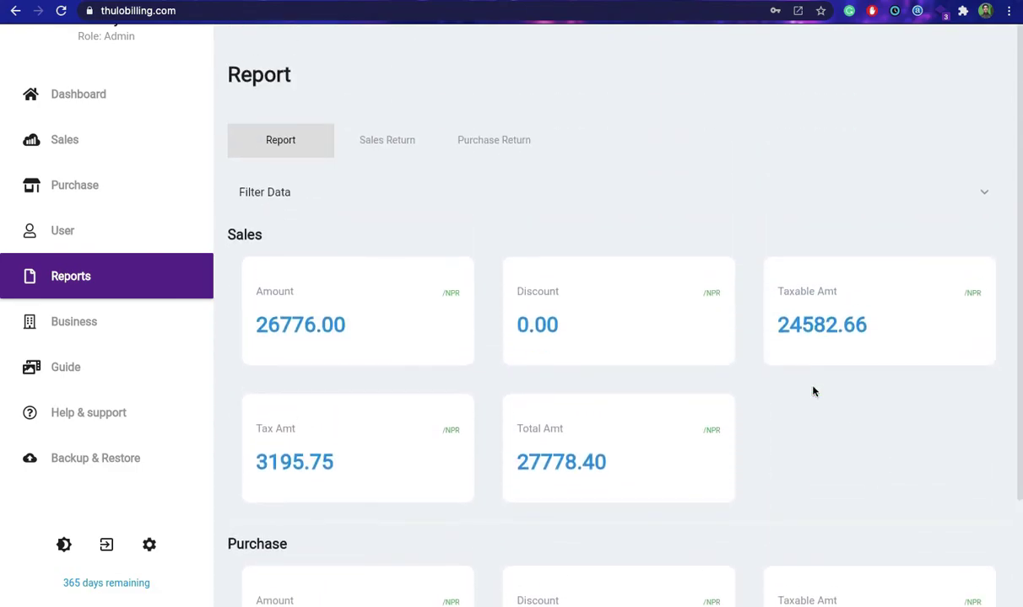
pyautogui.click(381, 145)
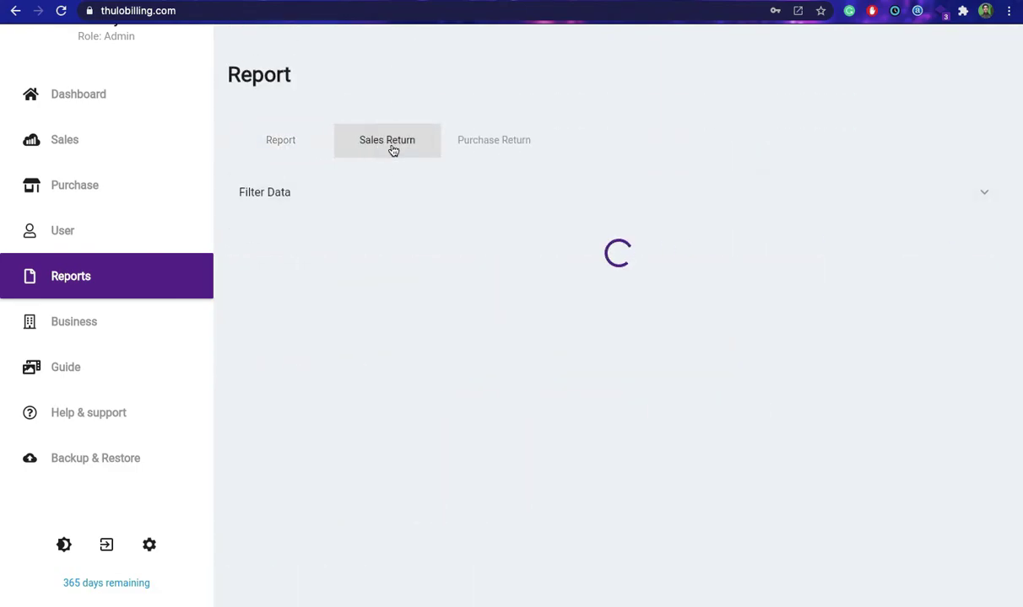
pyautogui.click(474, 150)
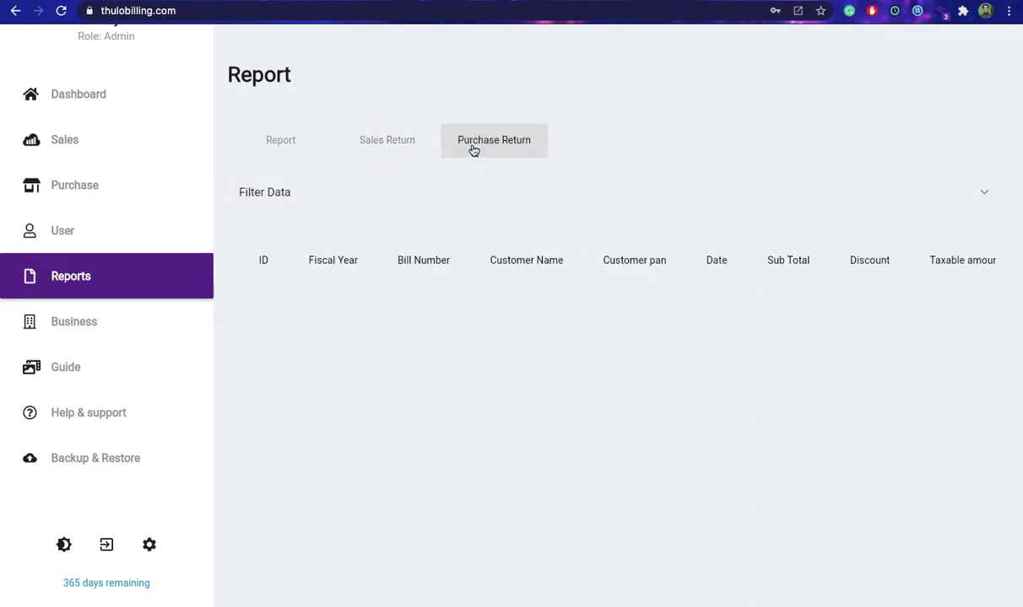
pyautogui.click(276, 150)
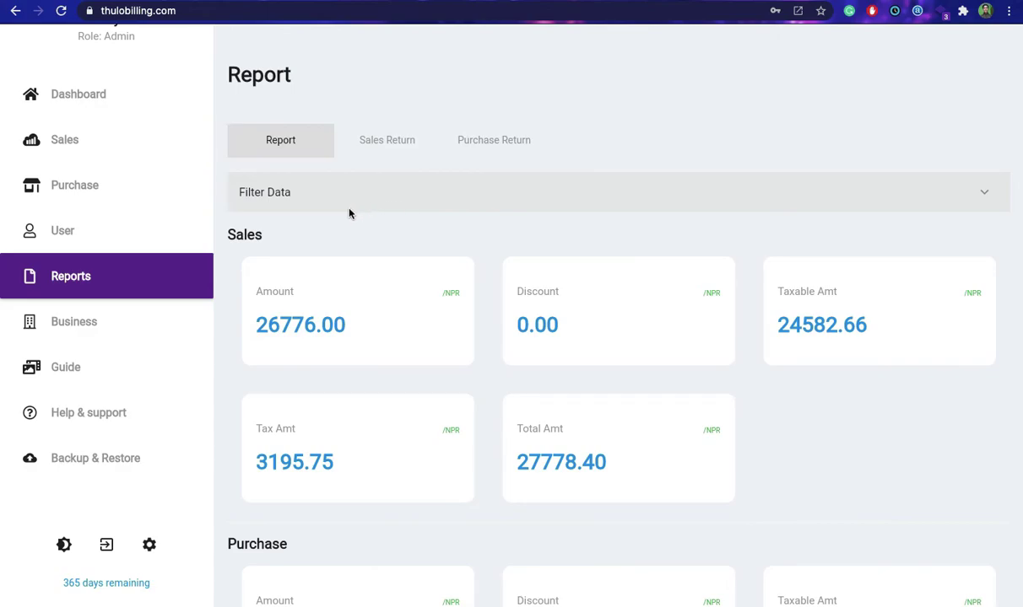
# Filter the report to the last 30 days, showing sales of 27778.40 NPR.
pyautogui.click(431, 202)
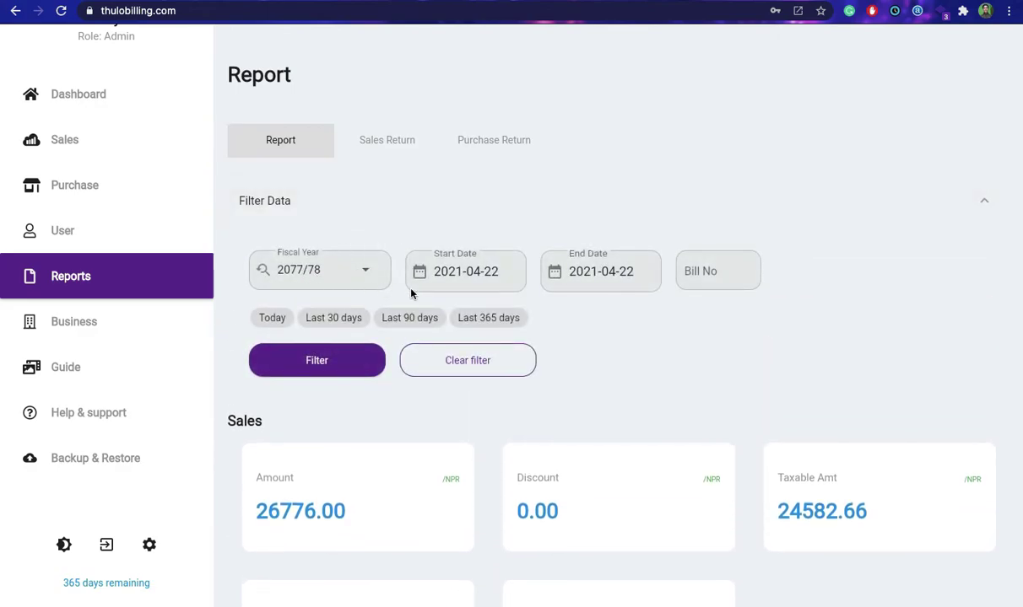
pyautogui.click(332, 319)
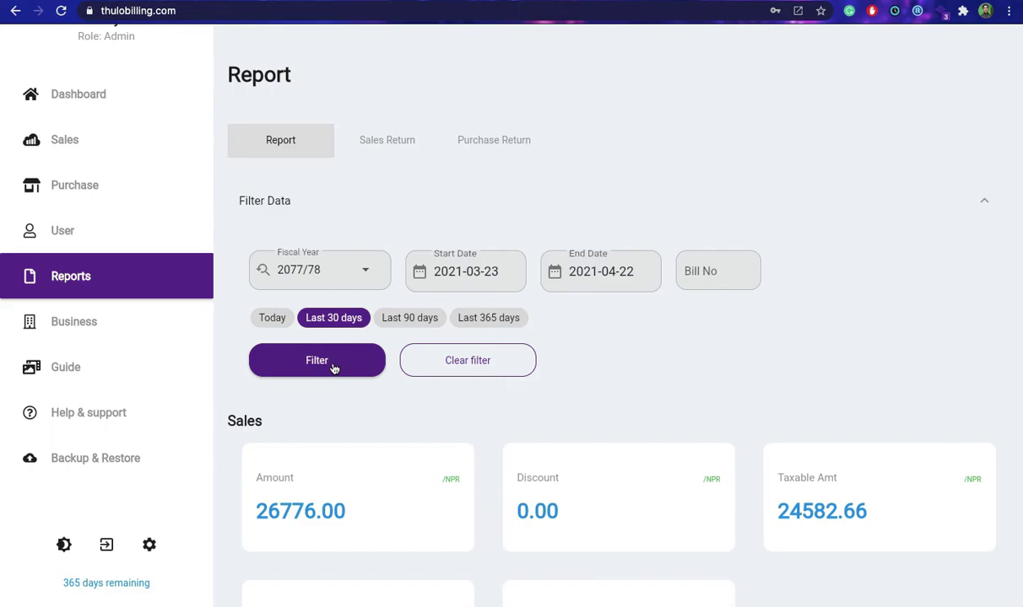
pyautogui.click(334, 369)
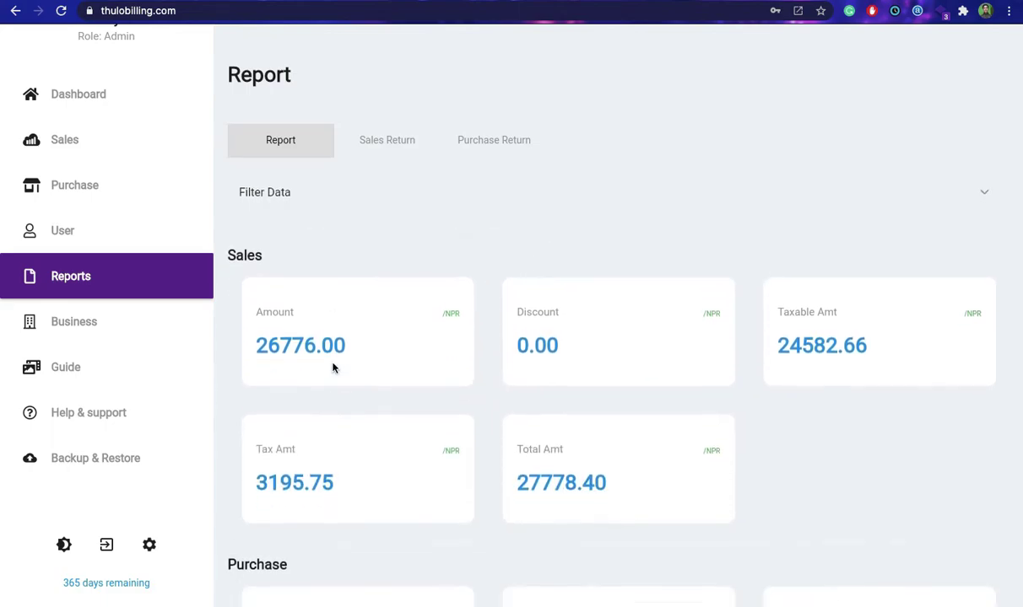
pyautogui.scroll(-6, 840, 516)
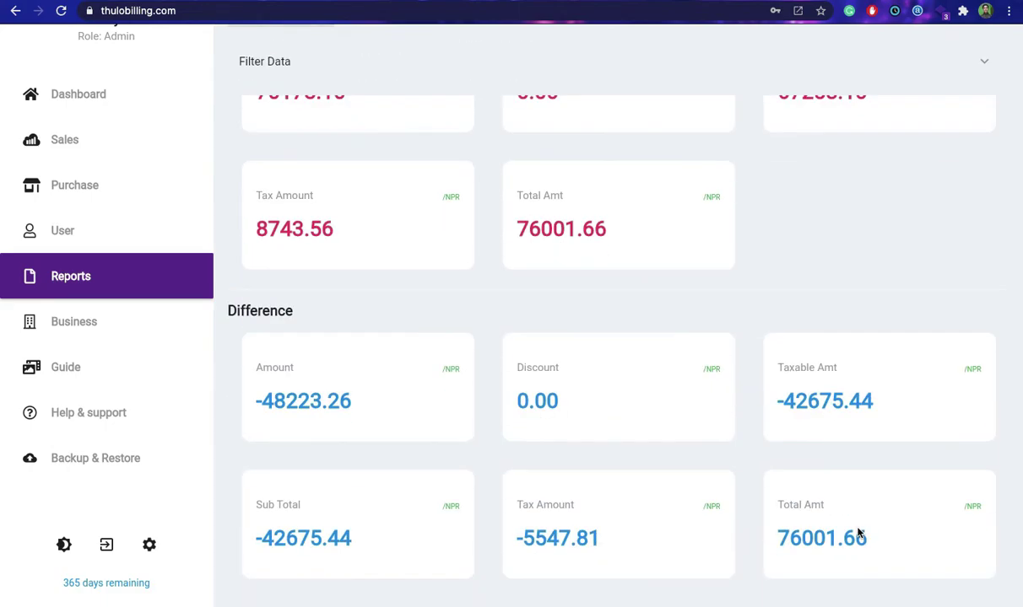
pyautogui.scroll(6, 421, 197)
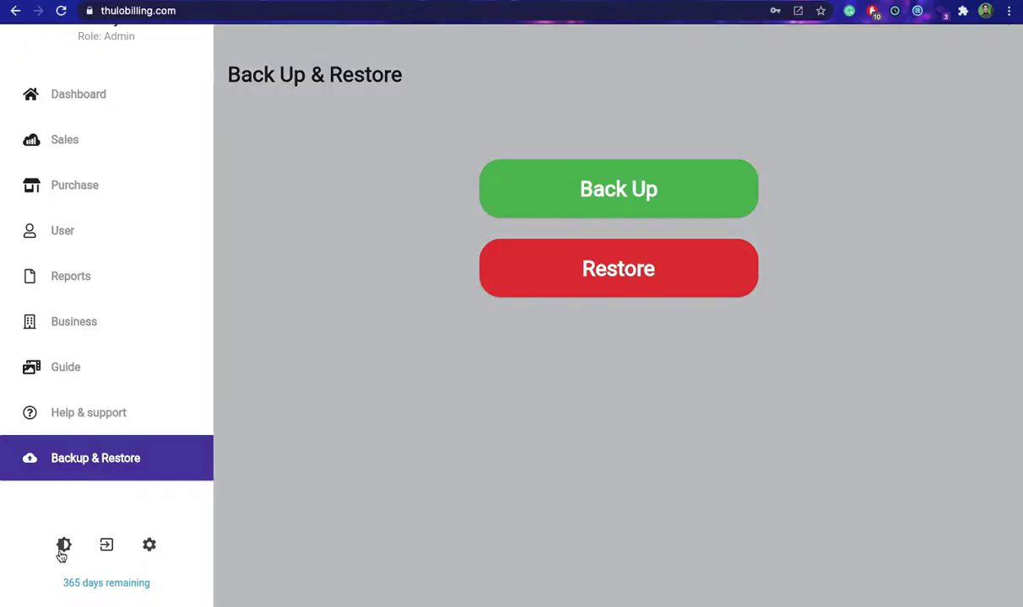
# Switch to the dark theme and browse the Purchase, Sales and Dashboard pages.
pyautogui.click(61, 546)
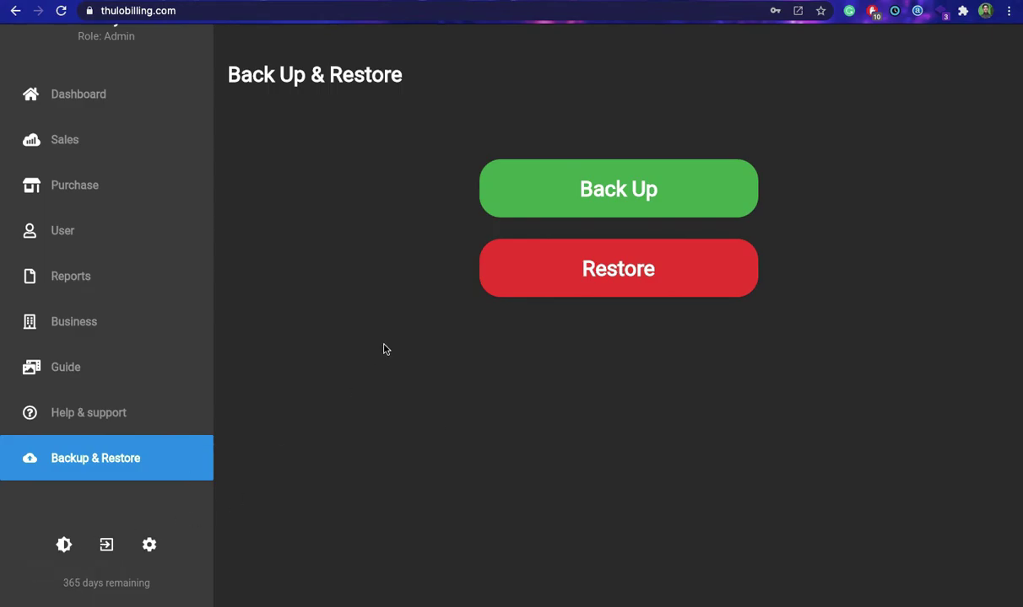
pyautogui.click(89, 186)
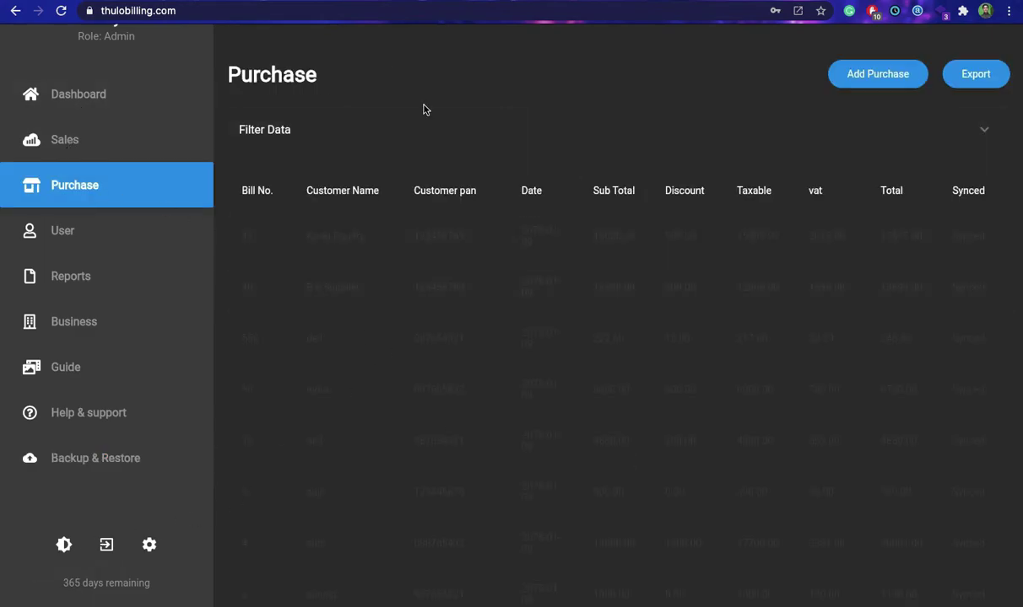
pyautogui.click(57, 149)
pyautogui.click(84, 94)
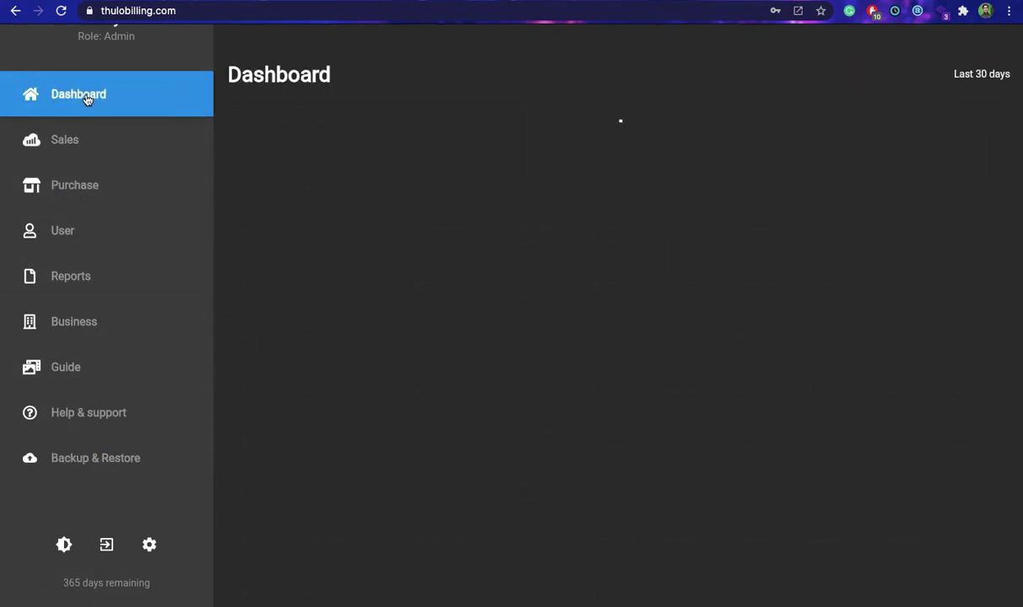
# Switch the app back to the light theme.
pyautogui.scroll(-5, 438, 338)
pyautogui.scroll(5, 482, 394)
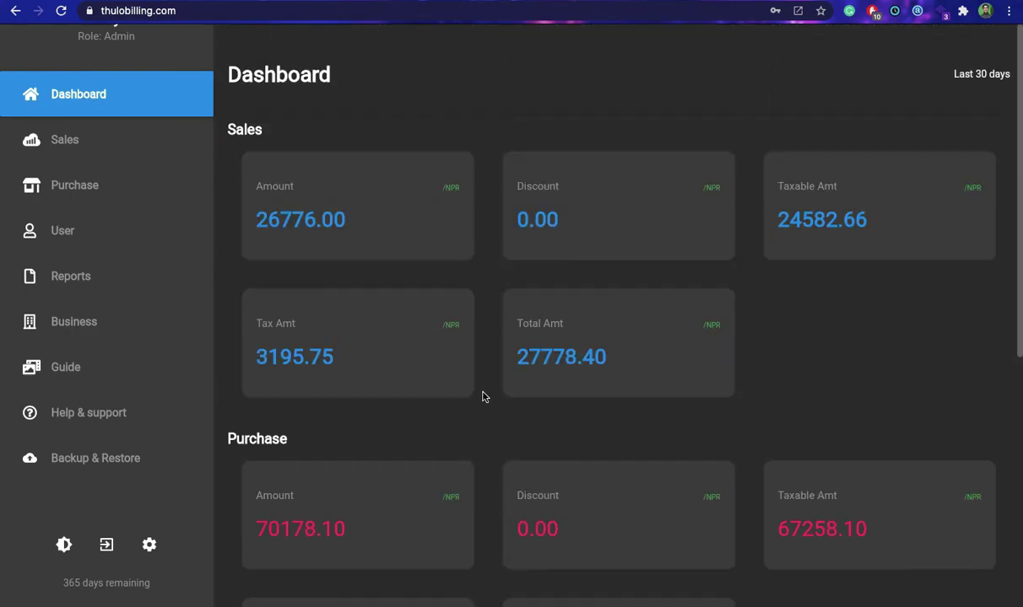
pyautogui.click(63, 544)
pyautogui.scroll(-5, 419, 396)
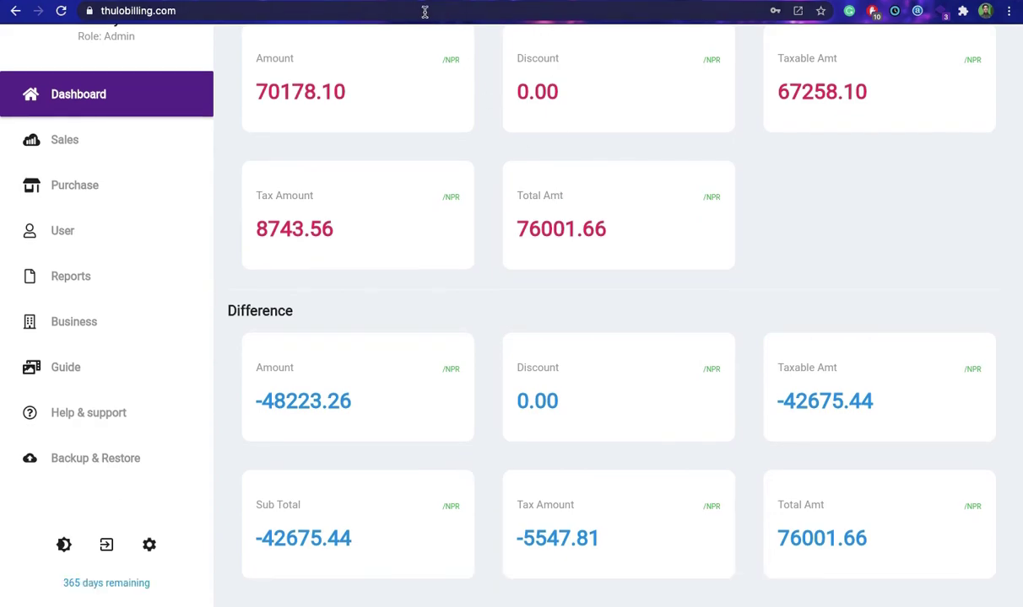
pyautogui.click(76, 307)
# Look over Business settings, then play and pause the Guide's Things to Know tutorial video.
pyautogui.click(88, 363)
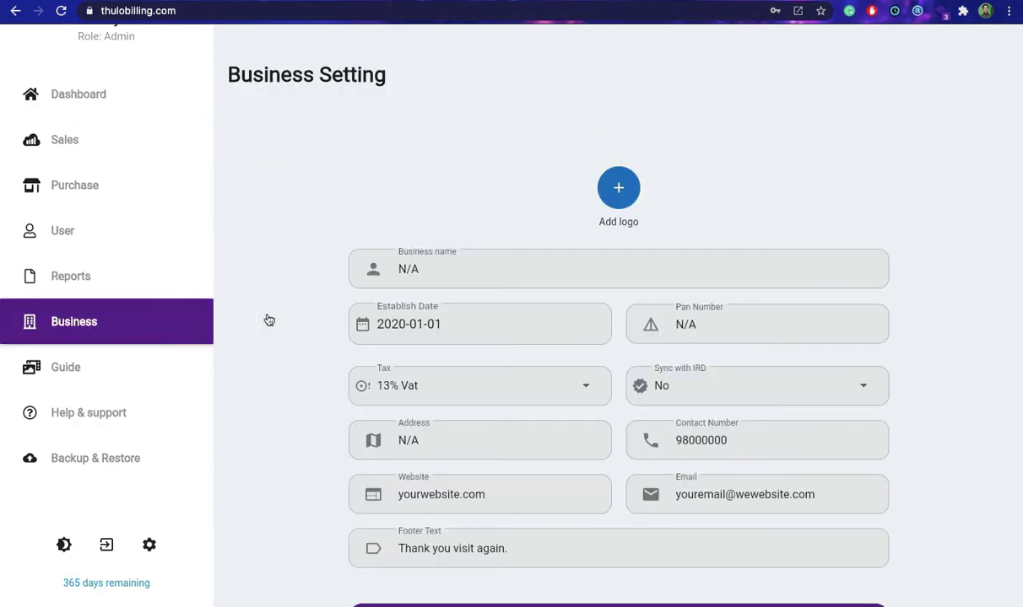
pyautogui.scroll(-2, 484, 304)
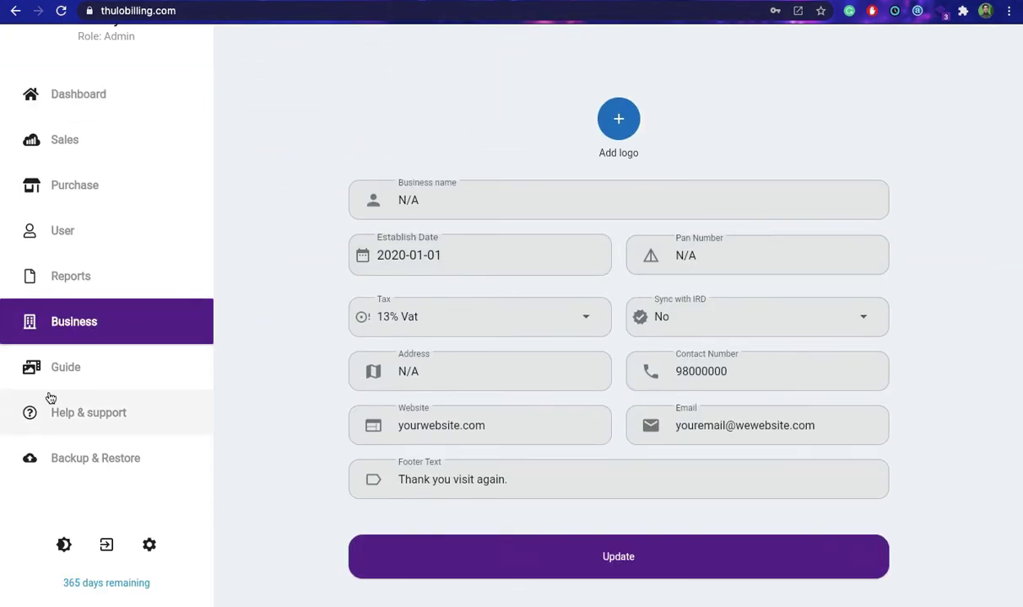
pyautogui.click(108, 373)
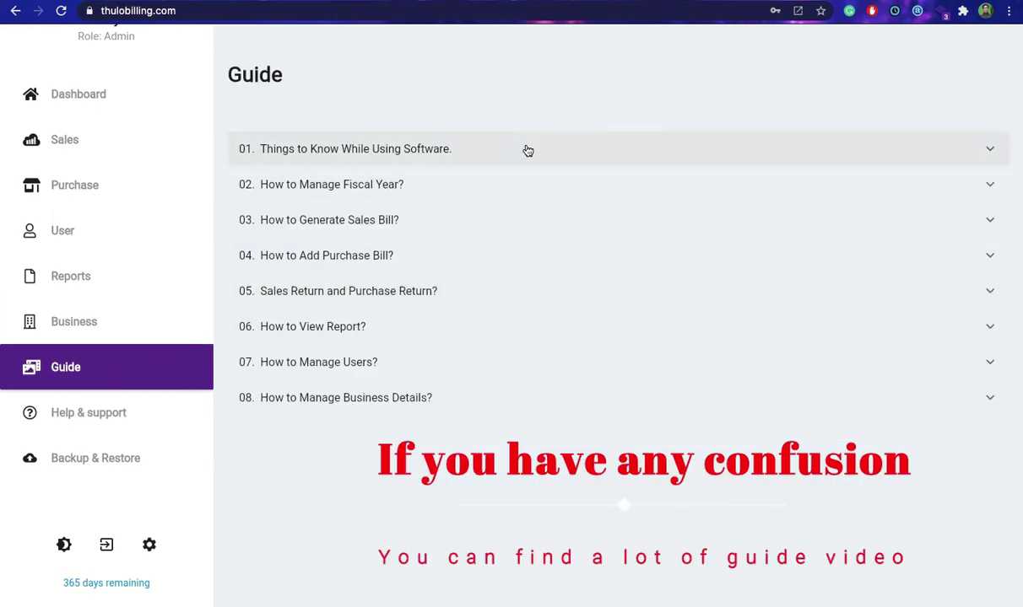
pyautogui.click(583, 158)
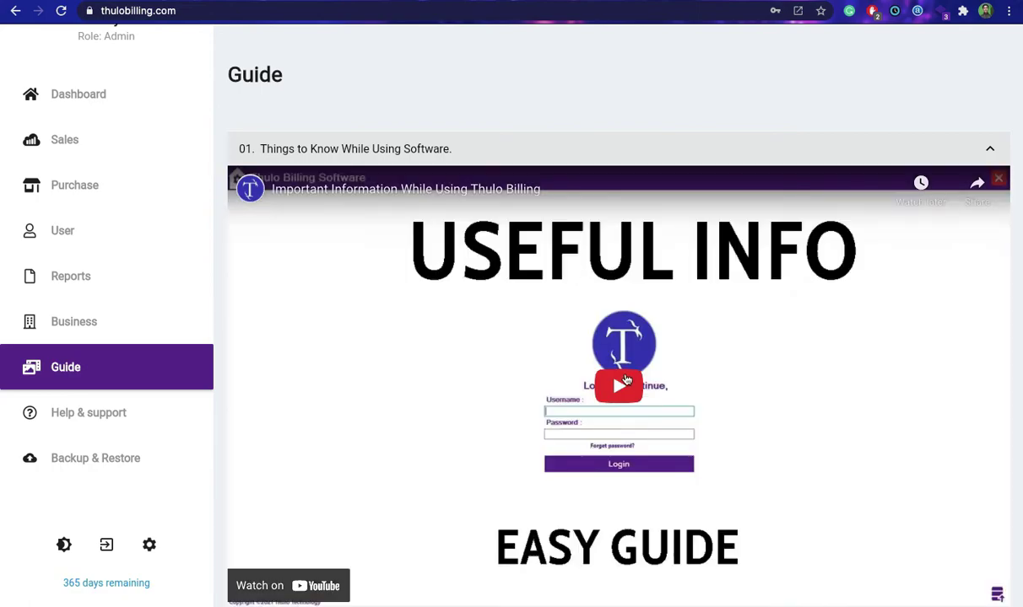
pyautogui.click(618, 388)
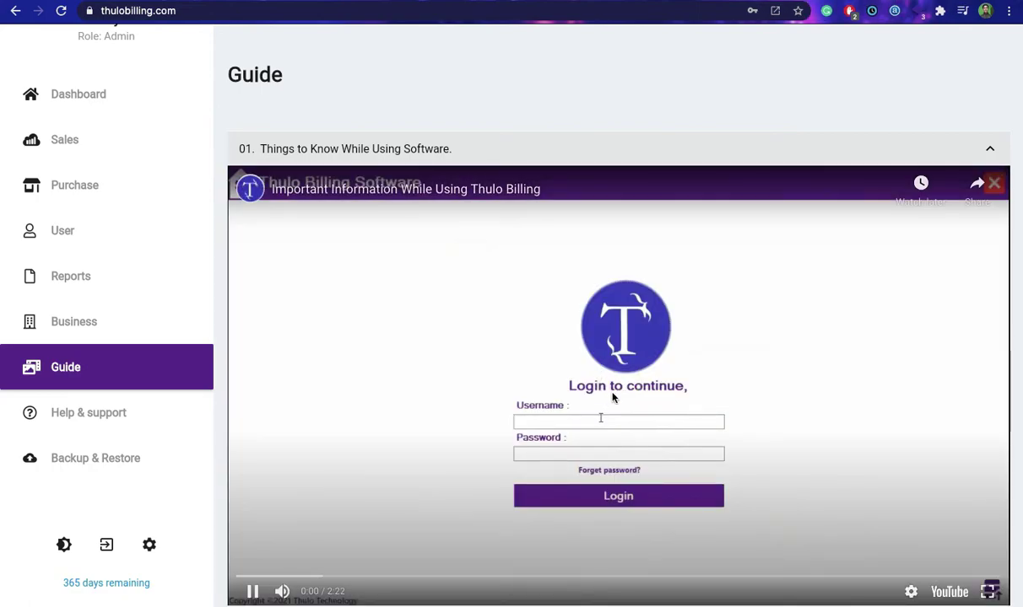
pyautogui.click(767, 274)
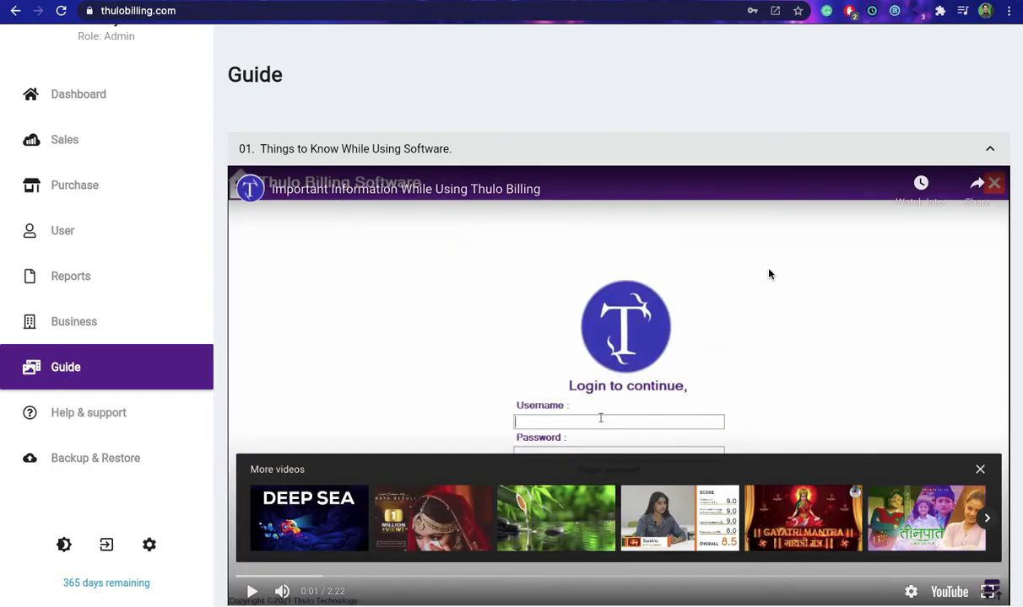
pyautogui.click(289, 143)
# Open the fiscal year guide entry, then collapse and re-expand the Sales Return and Purchase Return entry.
pyautogui.click(370, 186)
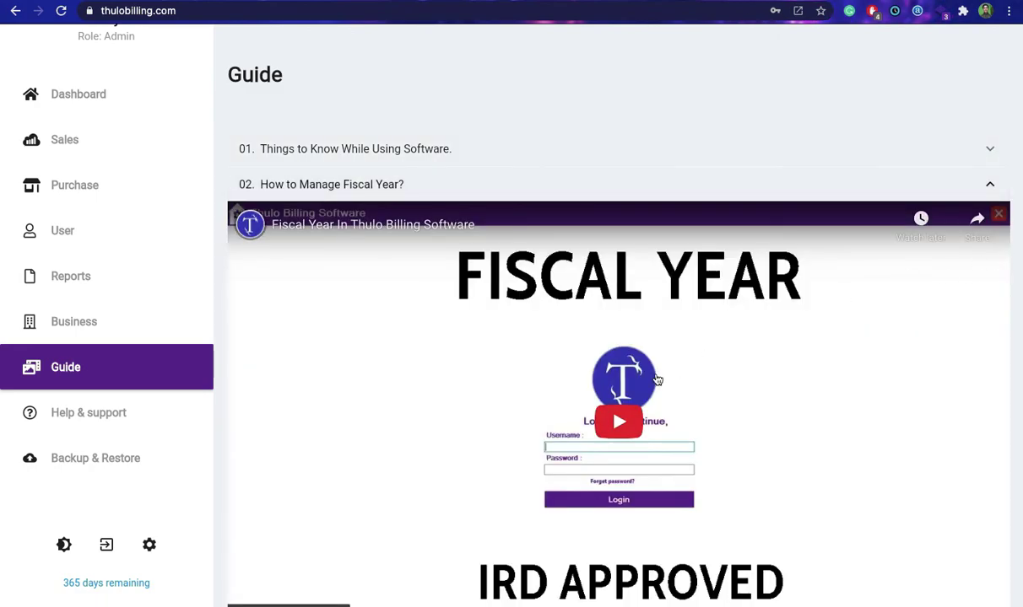
pyautogui.click(988, 184)
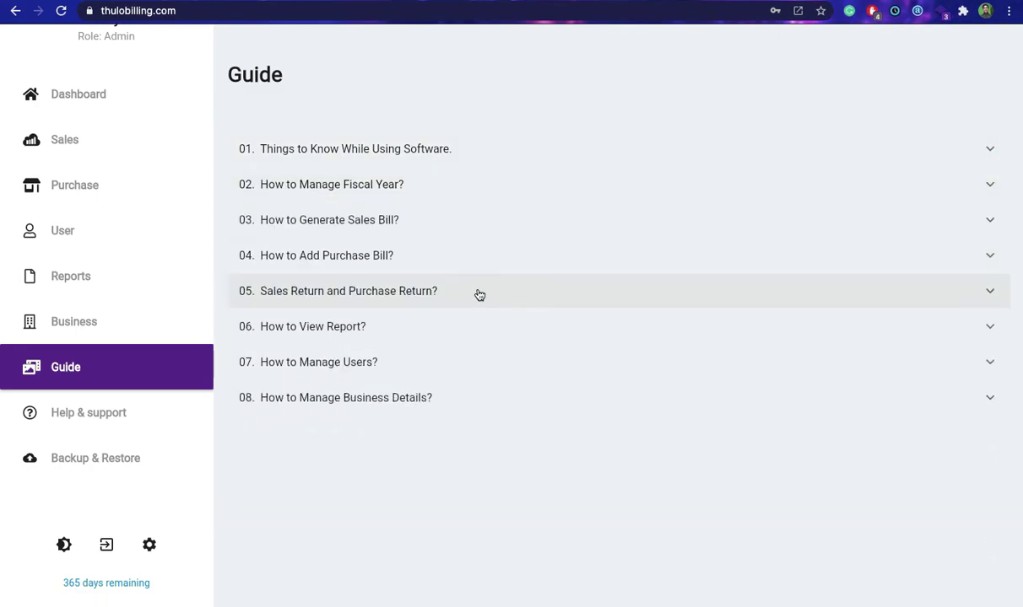
pyautogui.click(462, 291)
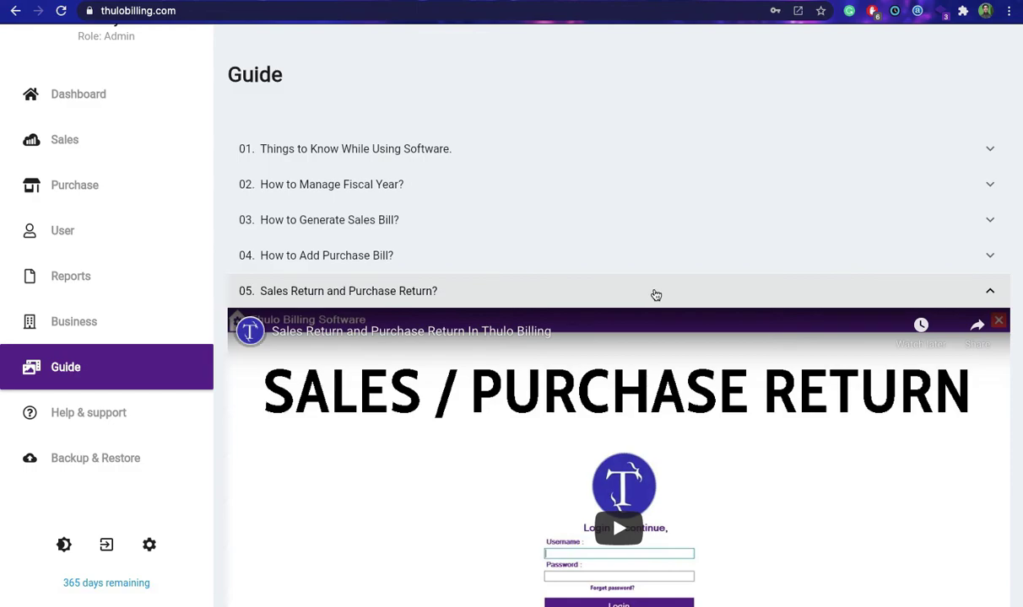
pyautogui.click(655, 295)
pyautogui.click(989, 293)
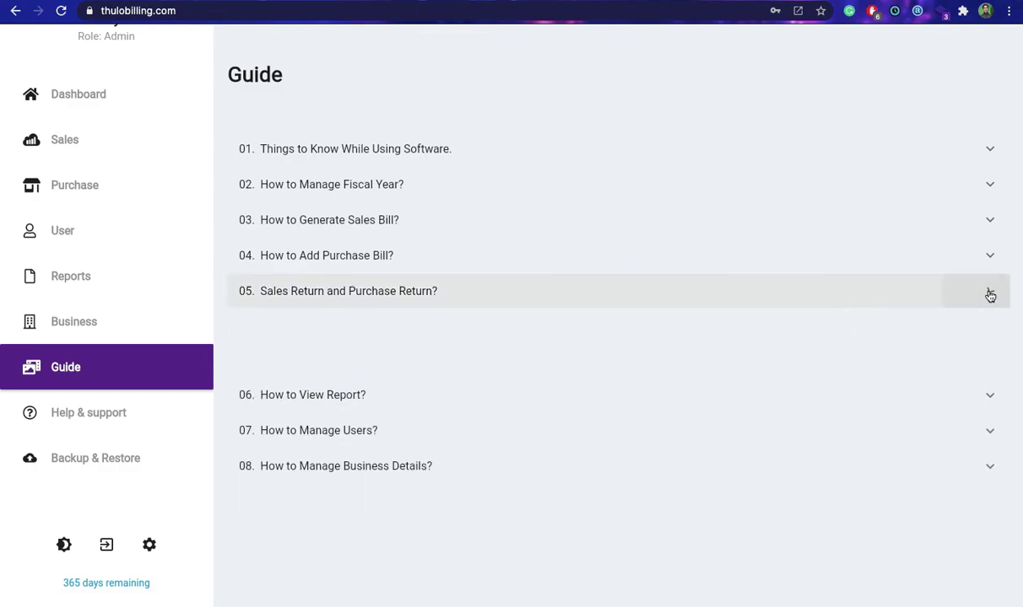